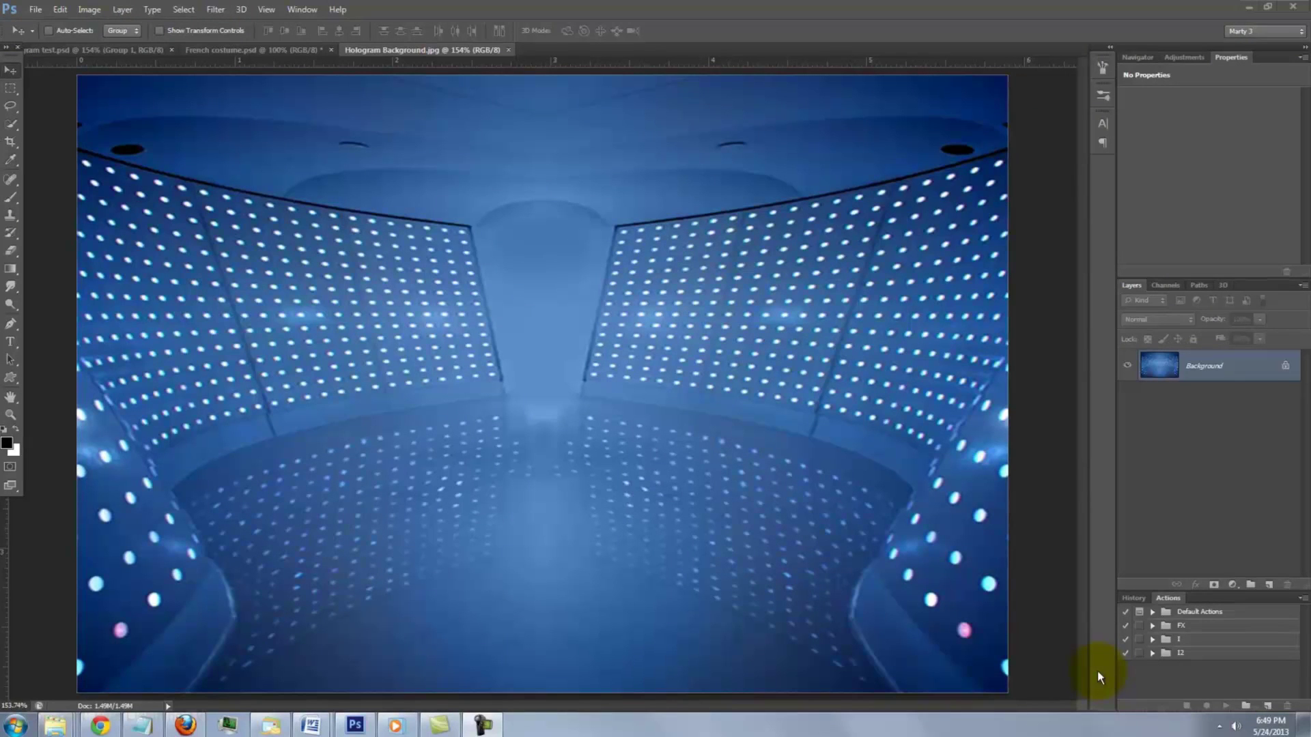
- Switch to the French costume.psd document to work on the selected woman
{"action": "left_click", "coordinate": [277, 51]}
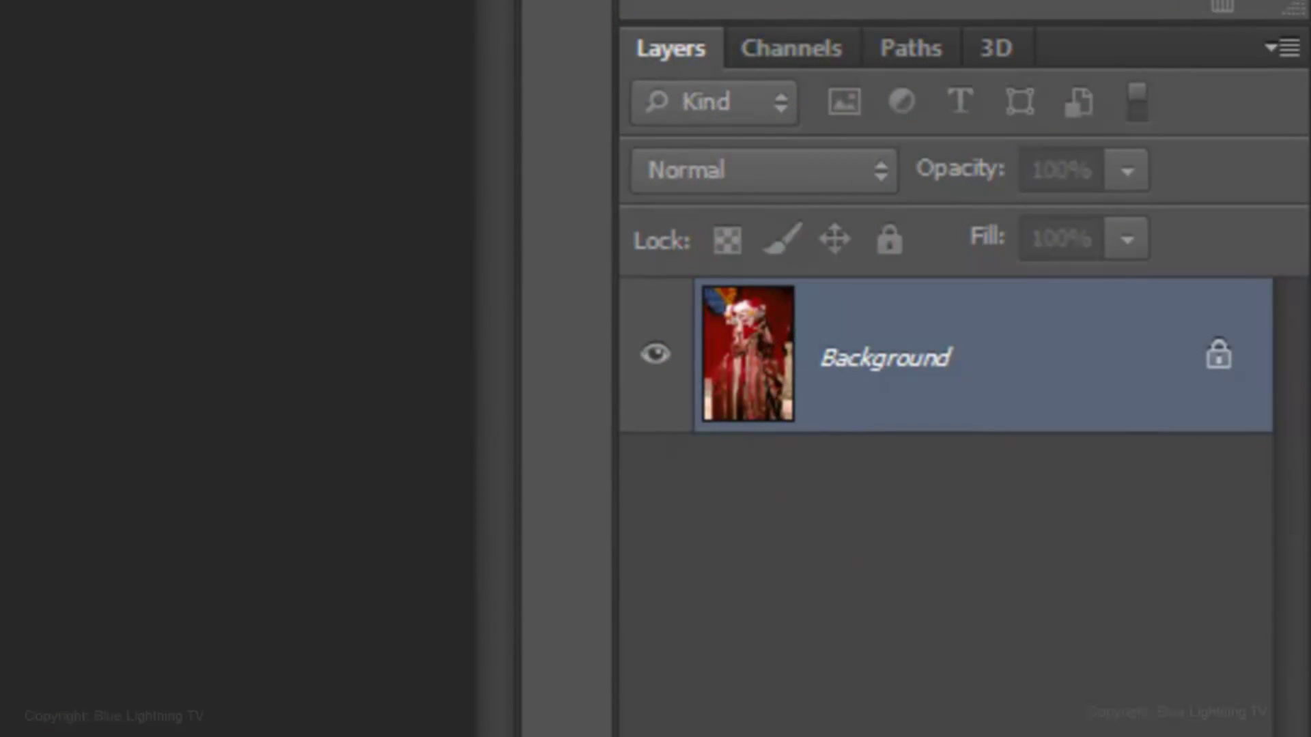
- Copy the selected woman to Layer 1 and drag her onto the Hologram Background.jpg tab
{"action": "key", "text": "ctrl+j"}
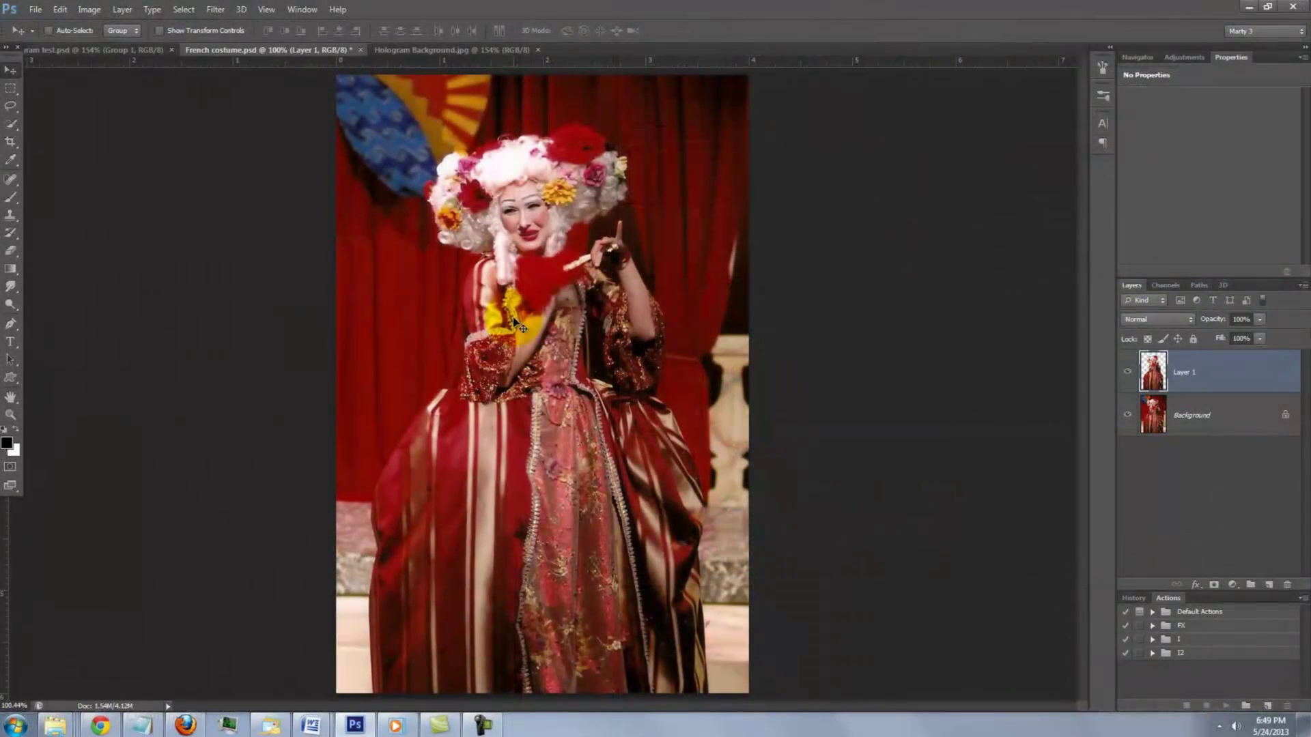
{"action": "key", "text": "v"}
{"action": "left_click", "coordinate": [514, 321]}
{"action": "left_click_drag", "start_coordinate": [514, 319], "coordinate": [437, 52]}
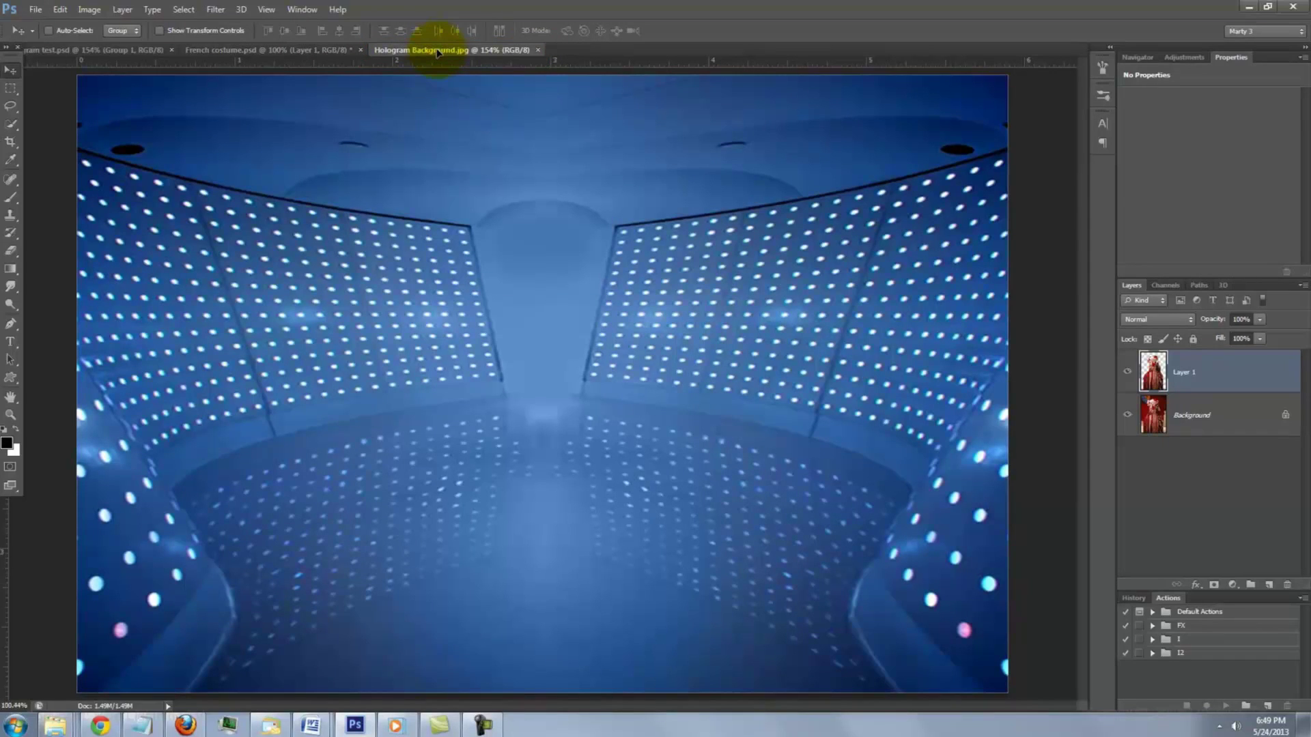
- Drop the woman onto the Hologram Background canvas and nudge her up and left
{"action": "left_click_drag", "start_coordinate": [437, 53], "coordinate": [488, 198]}
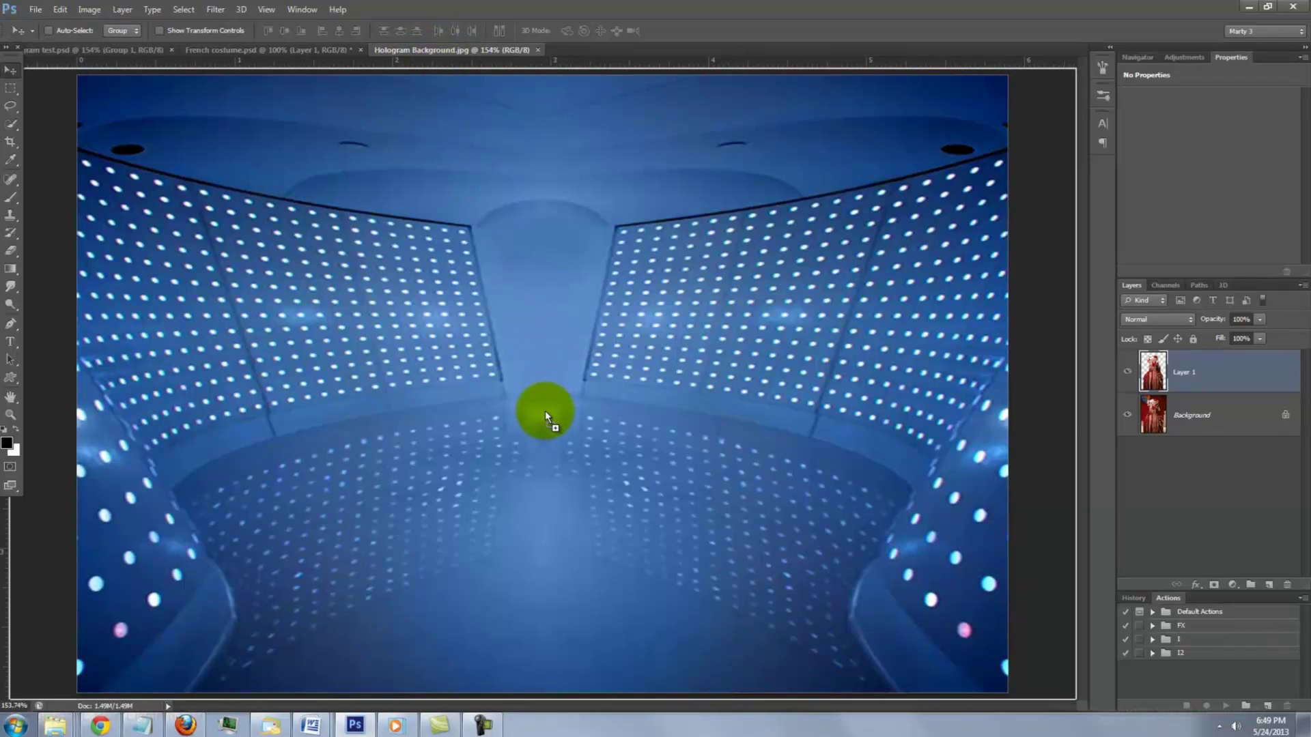
{"action": "left_click_drag", "start_coordinate": [545, 411], "coordinate": [546, 413]}
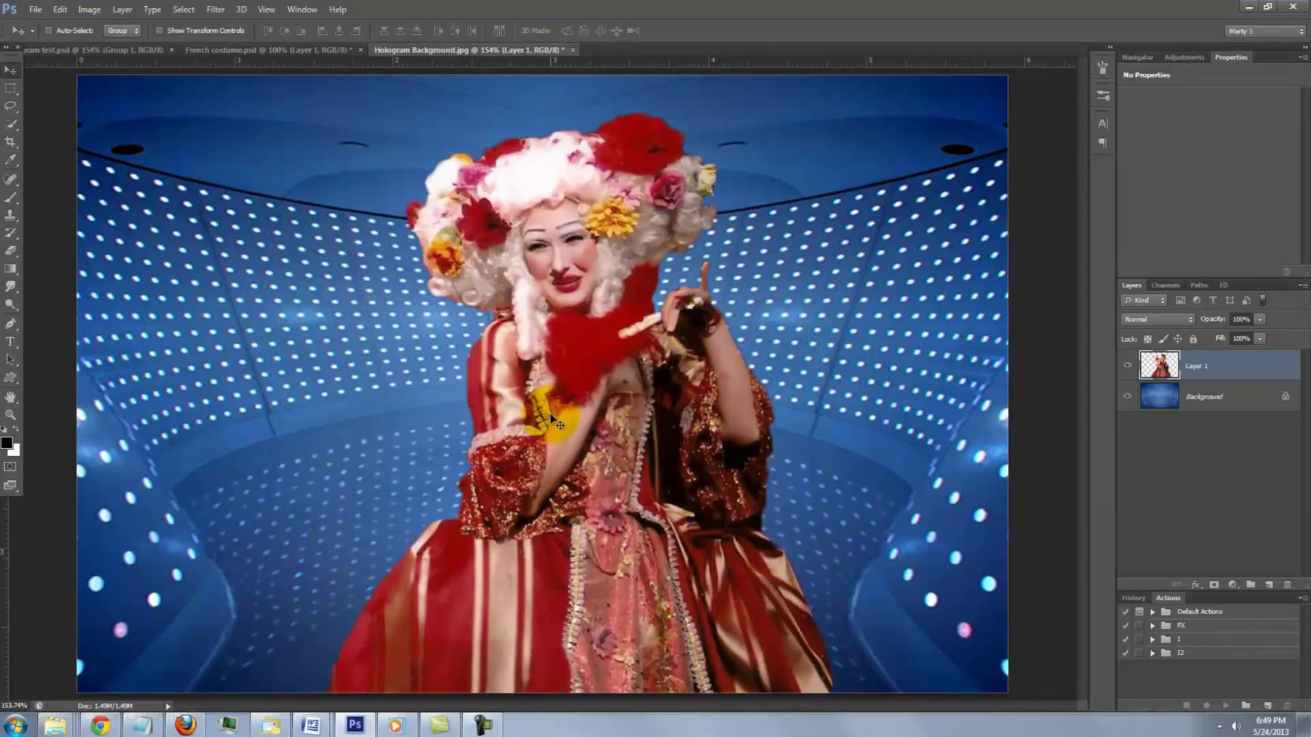
{"action": "left_click_drag", "start_coordinate": [550, 416], "coordinate": [524, 384]}
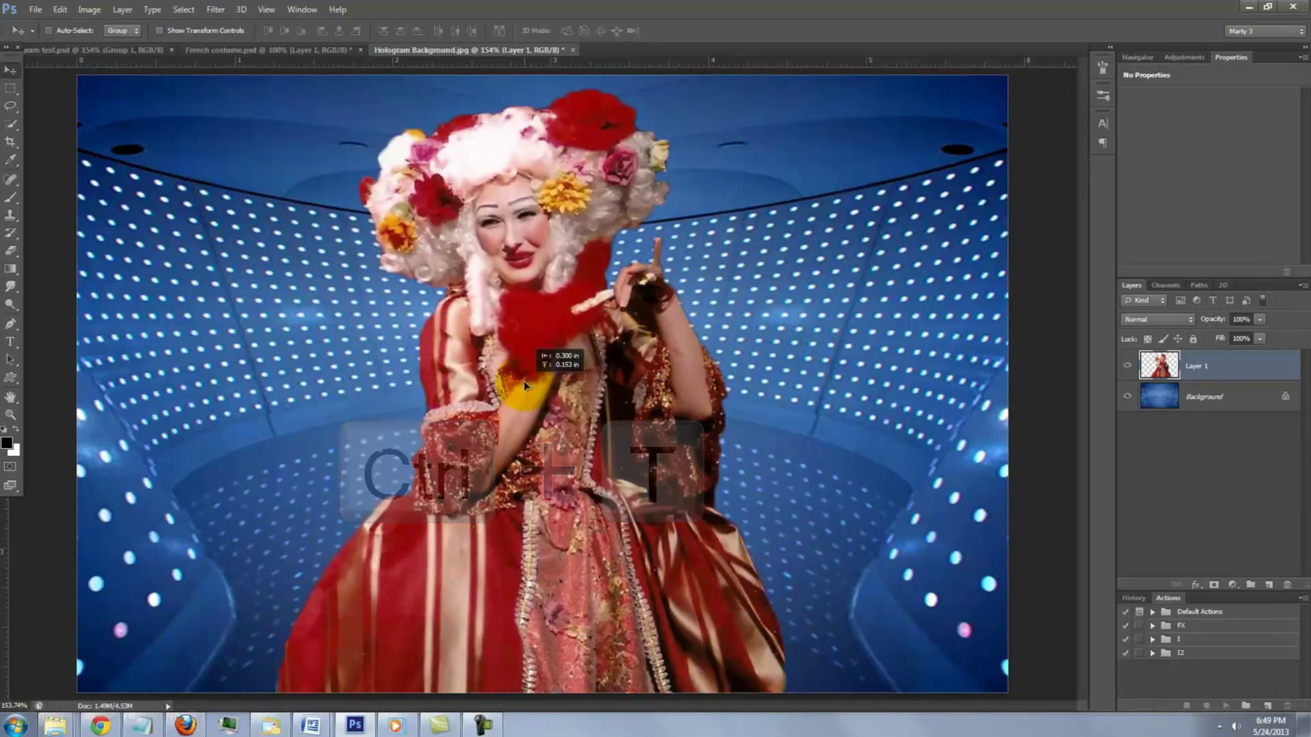
- Shrink Layer 1 to about 95% with Free Transform and commit the resize
{"action": "key", "text": "ctrl+t"}
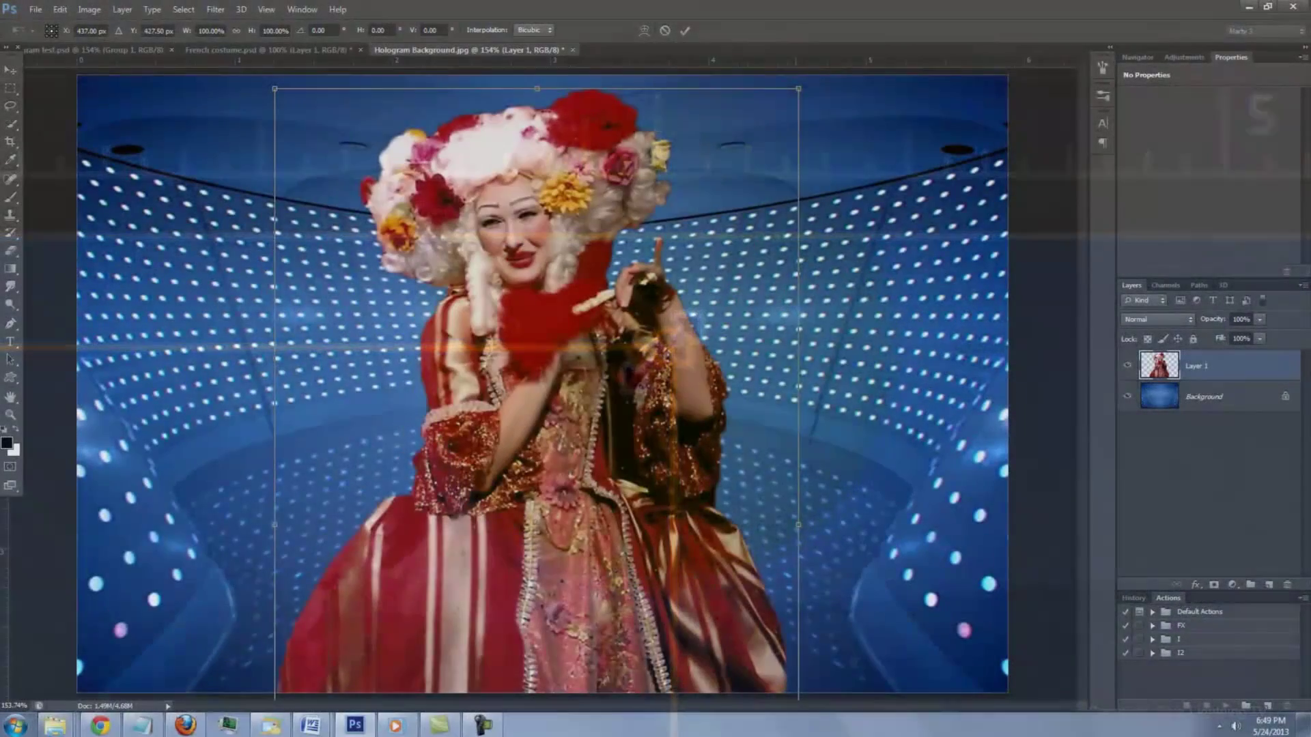
{"action": "mouse_move", "coordinate": [777, 88]}
{"action": "left_mouse_down"}
{"action": "mouse_move", "coordinate": [586, 353]}
{"action": "mouse_move", "coordinate": [831, 103]}
{"action": "mouse_move", "coordinate": [690, 243]}
{"action": "mouse_move", "coordinate": [763, 164]}
{"action": "mouse_move", "coordinate": [785, 112]}
{"action": "left_mouse_up"}
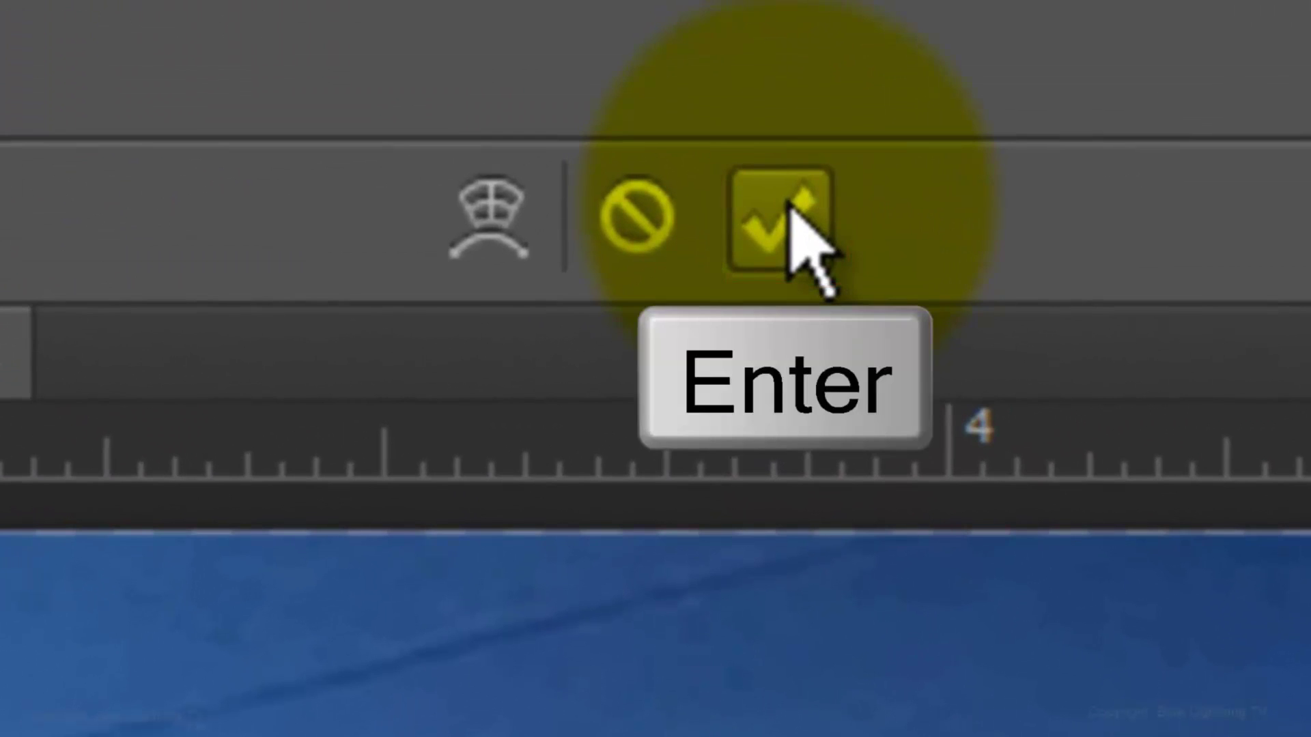
{"action": "left_click", "coordinate": [791, 208]}
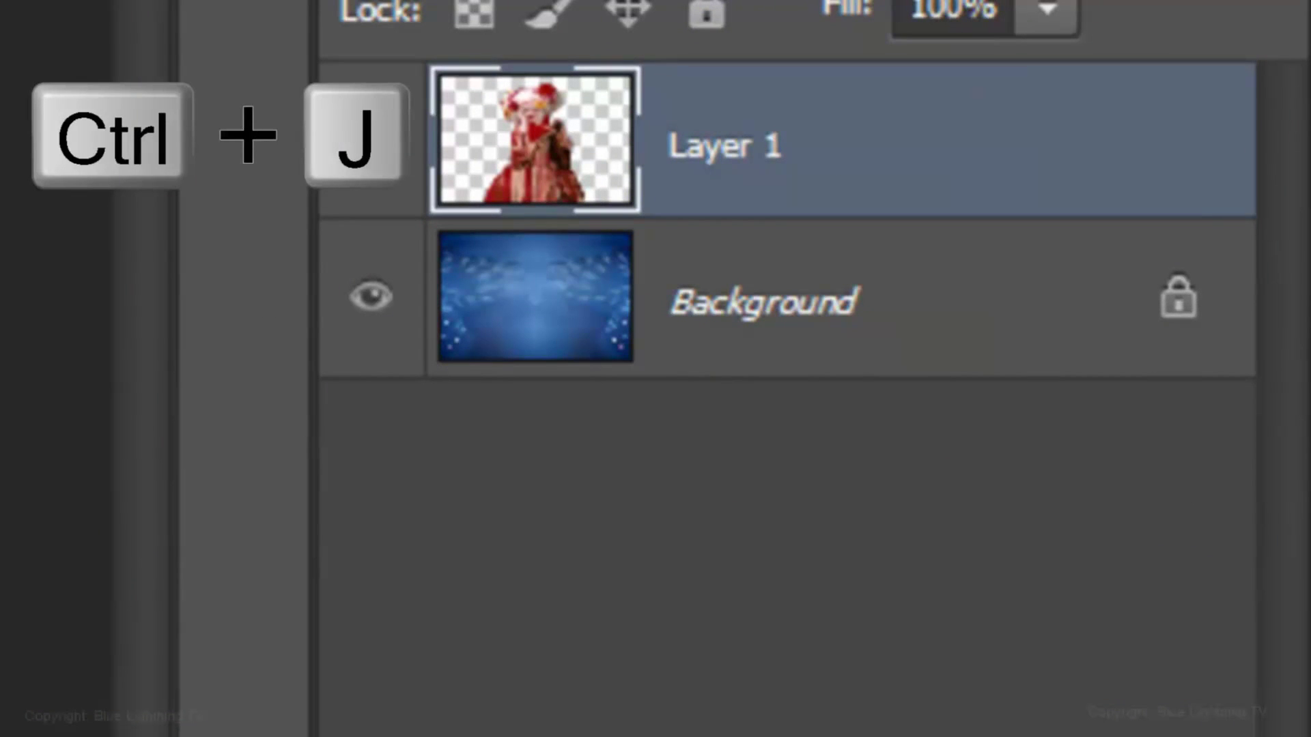
- Duplicate the woman layer three times and name the copies NO FILTER, WAVE, DIFFUSE GLOW, BLUR
{"action": "key", "text": "ctrl+j"}
{"action": "key", "text": "ctrl+j"}
{"action": "key", "text": "ctrl+j"}
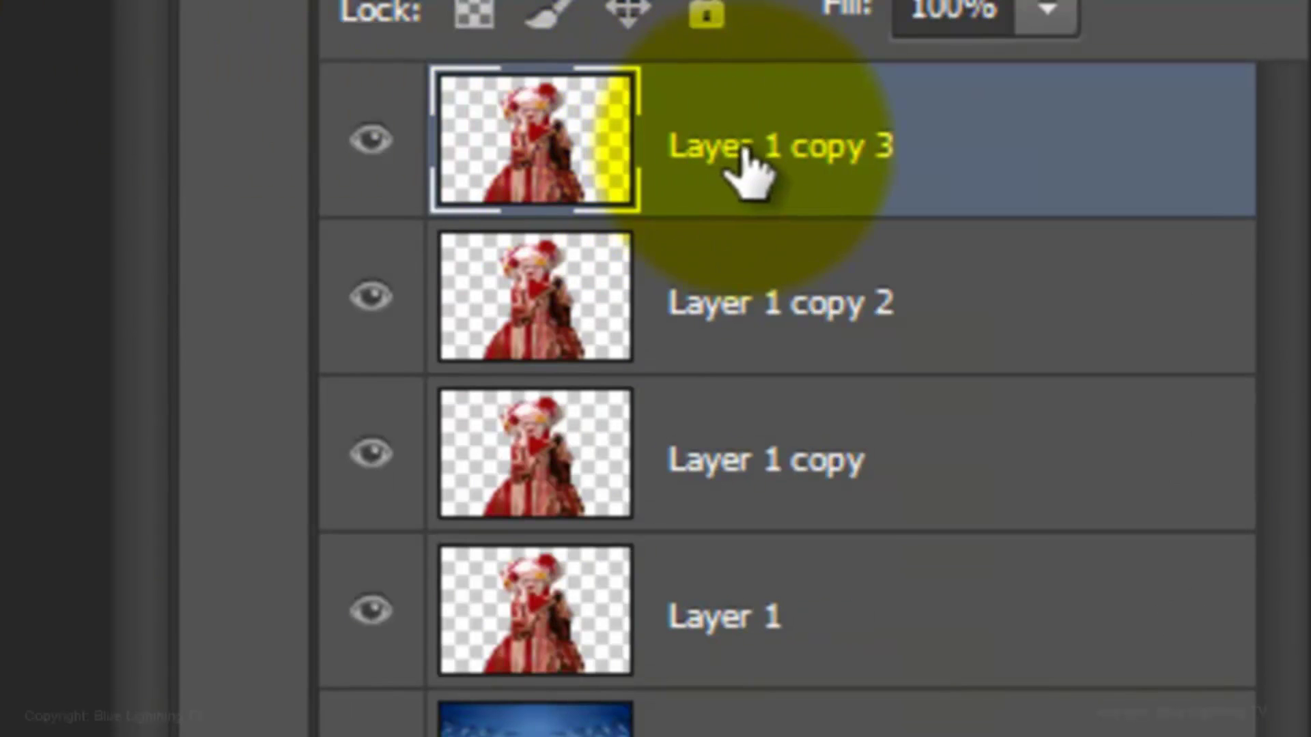
{"action": "double_click", "coordinate": [755, 170]}
{"action": "type", "text": "NO FILTER"}
{"action": "key", "text": "Return"}
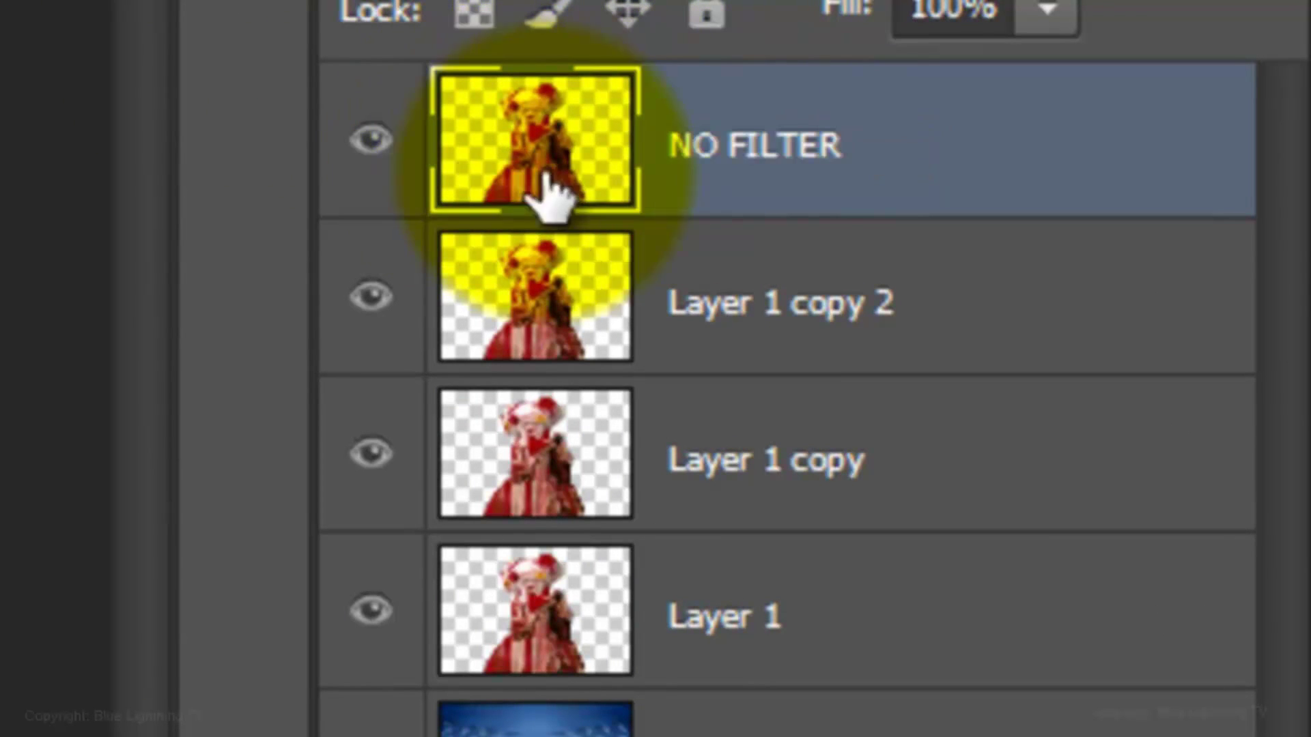
{"action": "double_click", "coordinate": [731, 318]}
{"action": "type", "text": "WAVE"}
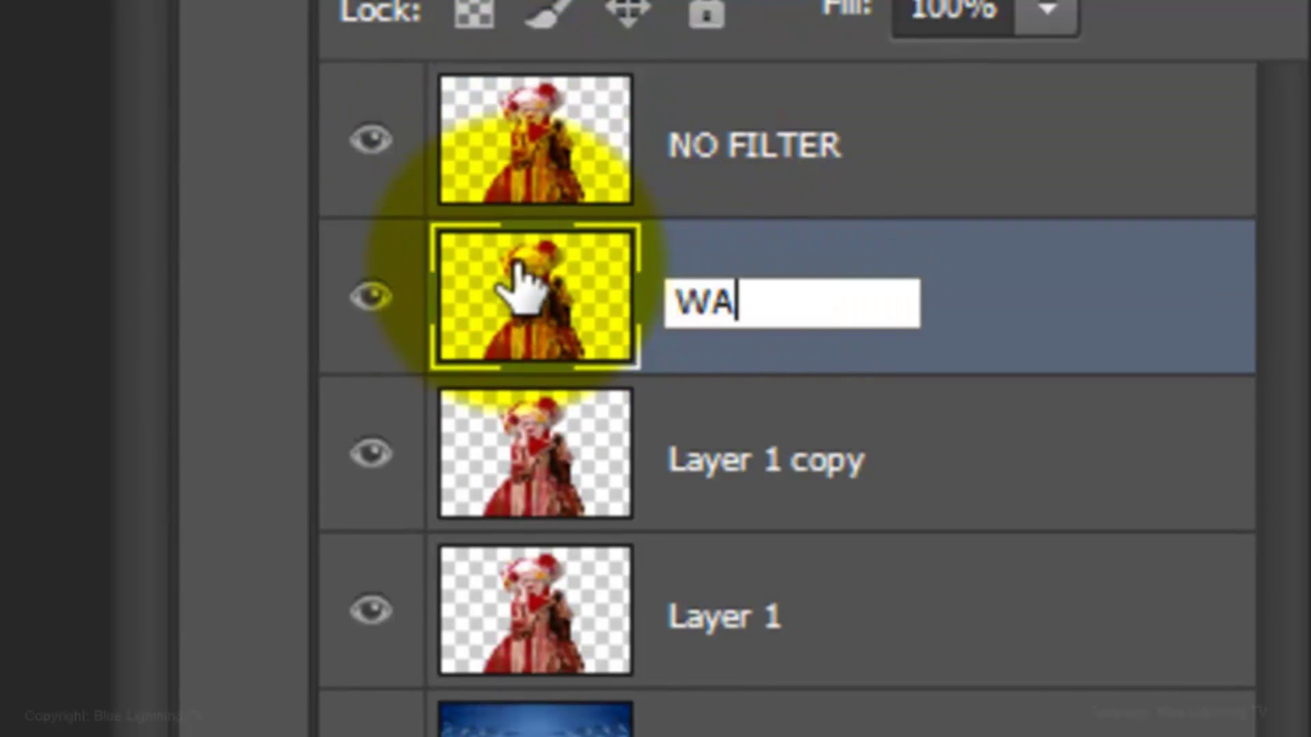
{"action": "key", "text": "Return"}
{"action": "double_click", "coordinate": [738, 459]}
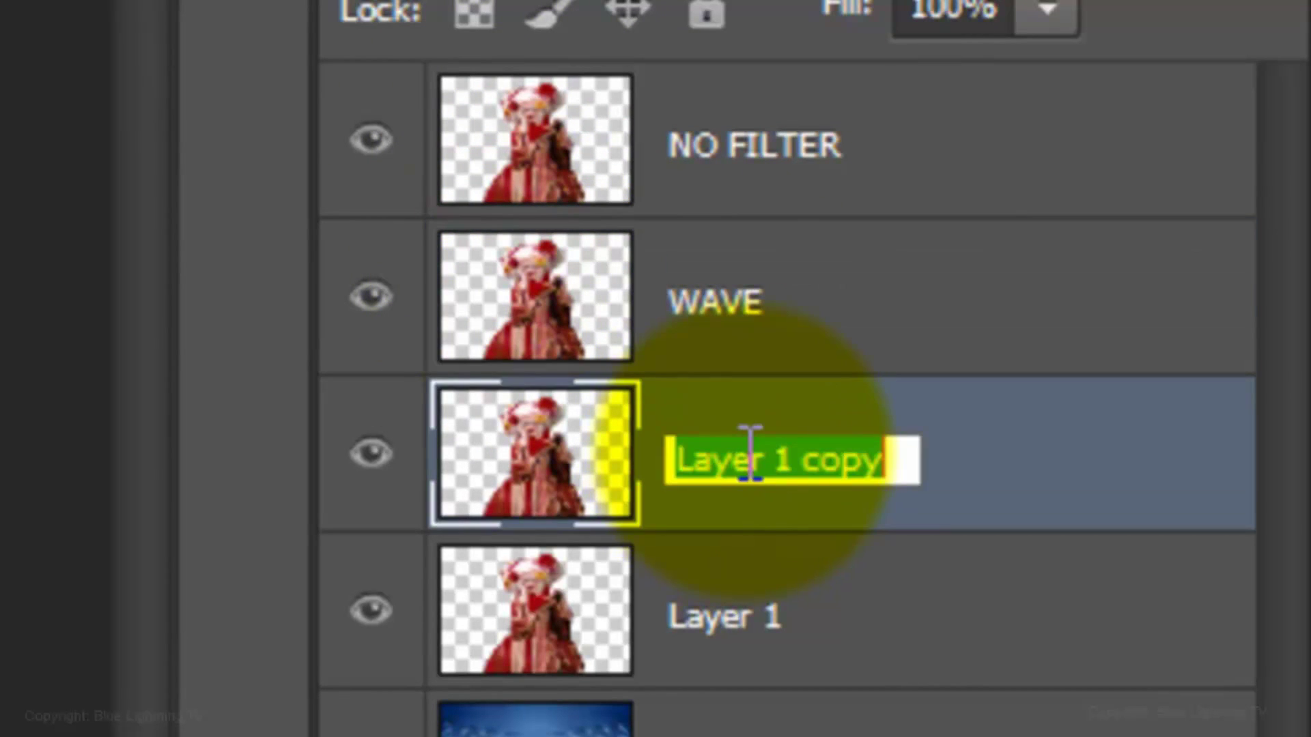
{"action": "type", "text": "DIFFUSE GLOW"}
{"action": "key", "text": "Return"}
{"action": "double_click", "coordinate": [734, 618]}
{"action": "type", "text": "BLUR"}
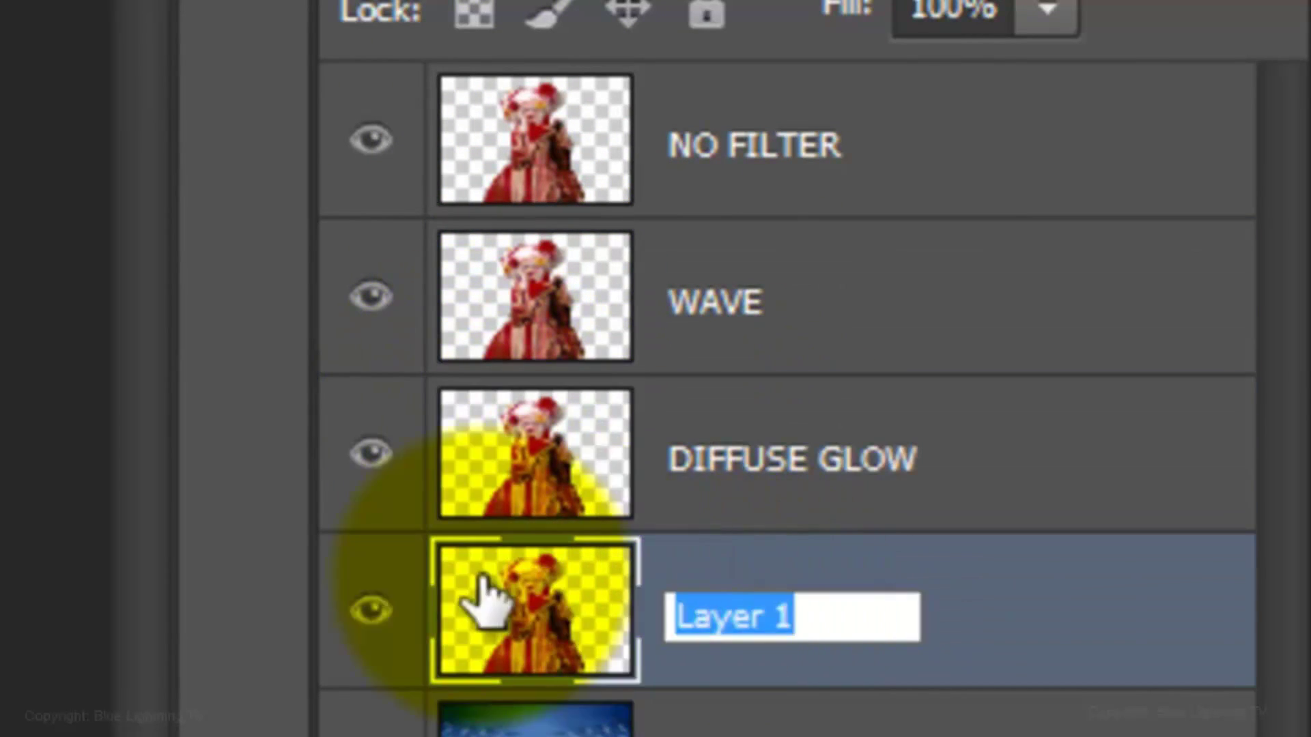
{"action": "key", "text": "Return"}
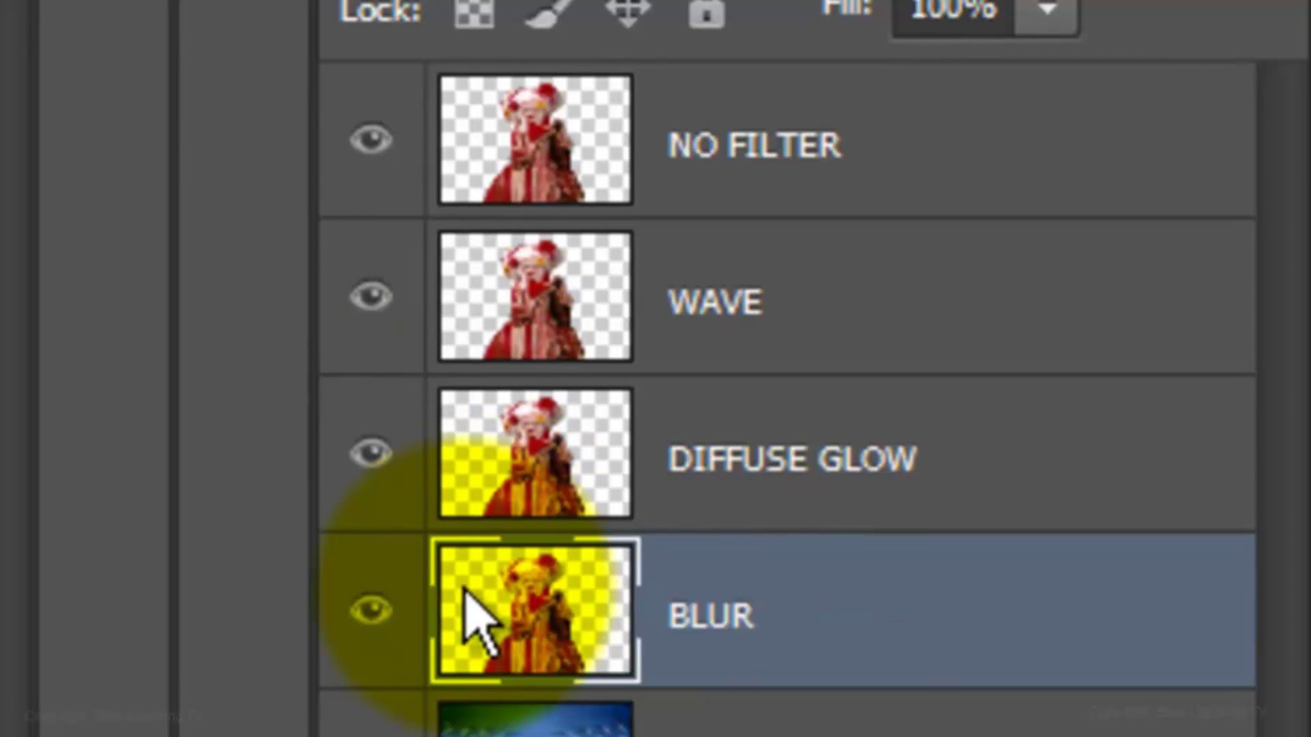
- Hide the NO FILTER, WAVE and DIFFUSE GLOW layers, leaving only BLUR visible
{"action": "left_click", "coordinate": [376, 141]}
{"action": "left_click", "coordinate": [376, 300]}
{"action": "left_click", "coordinate": [372, 454]}
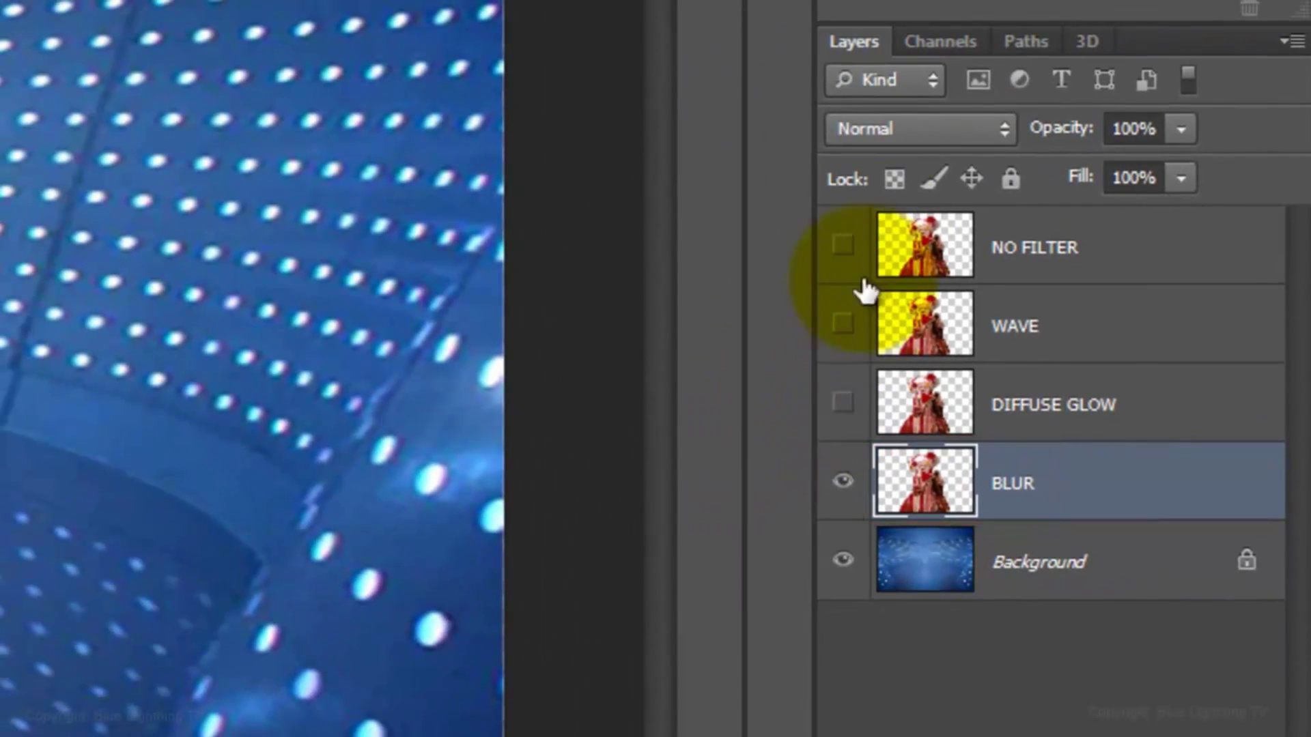
- Set the BLUR layer to Soft Light blending and apply a Gaussian Blur to it
{"action": "left_click", "coordinate": [910, 125]}
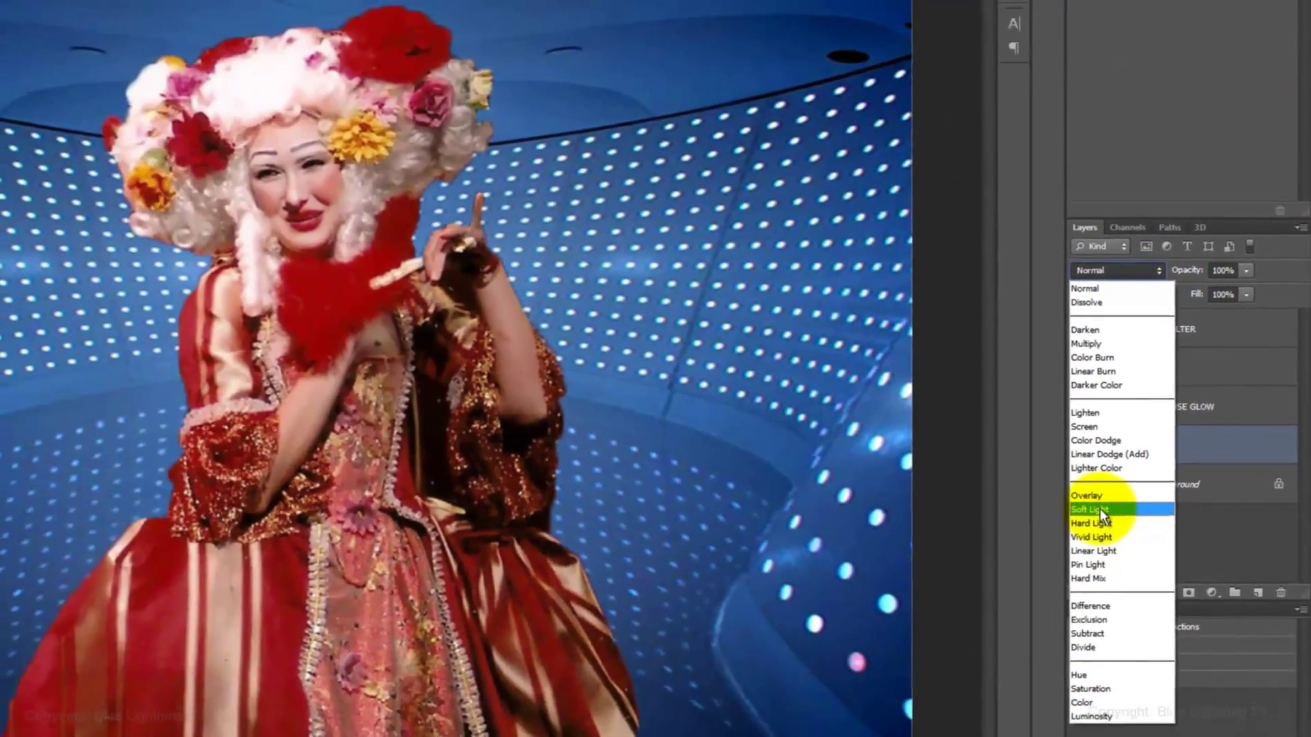
{"action": "left_click", "coordinate": [901, 603]}
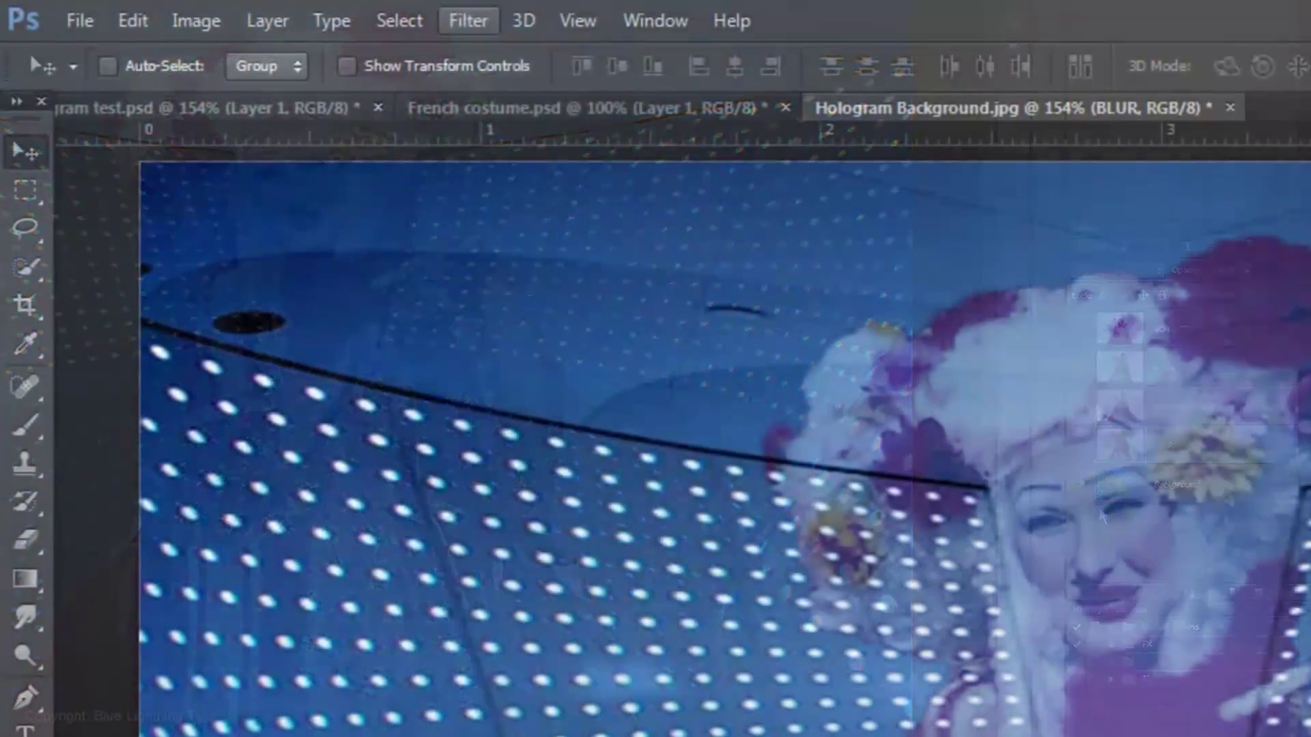
{"action": "left_click", "coordinate": [463, 22]}
{"action": "mouse_move", "coordinate": [503, 324]}
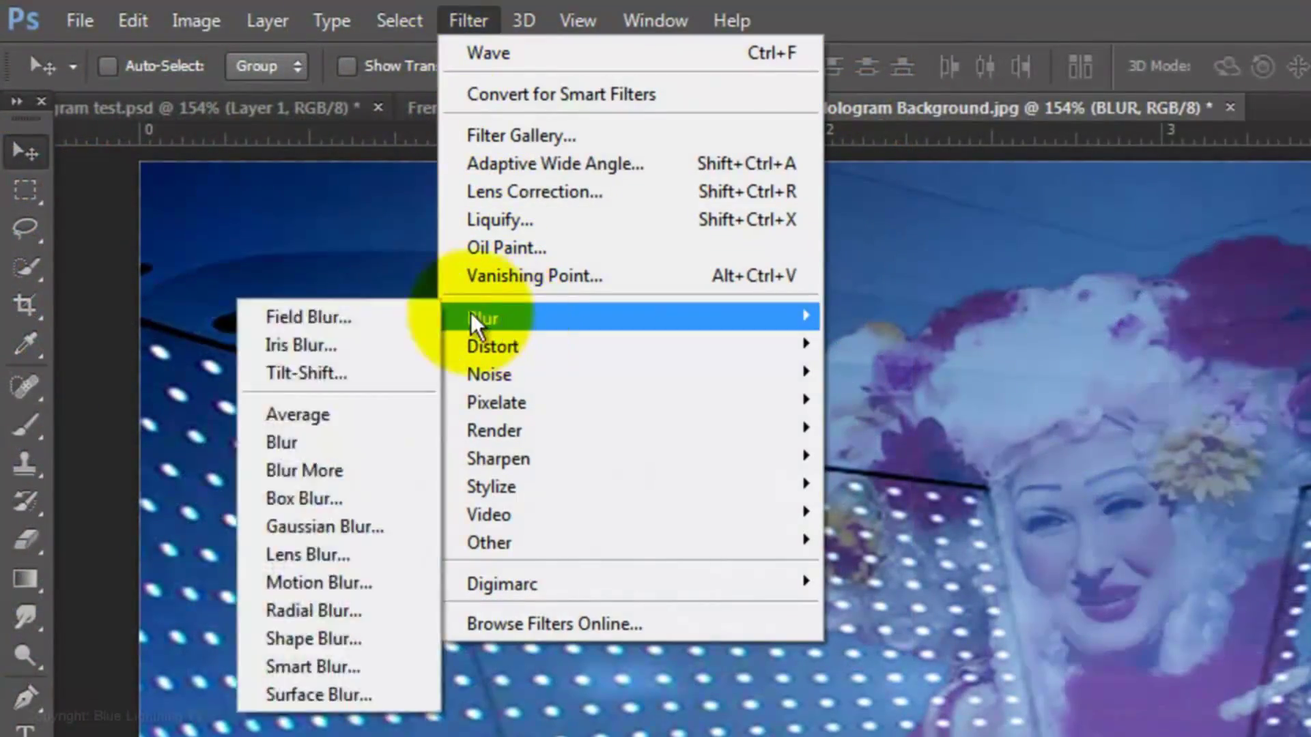
{"action": "left_click", "coordinate": [352, 527]}
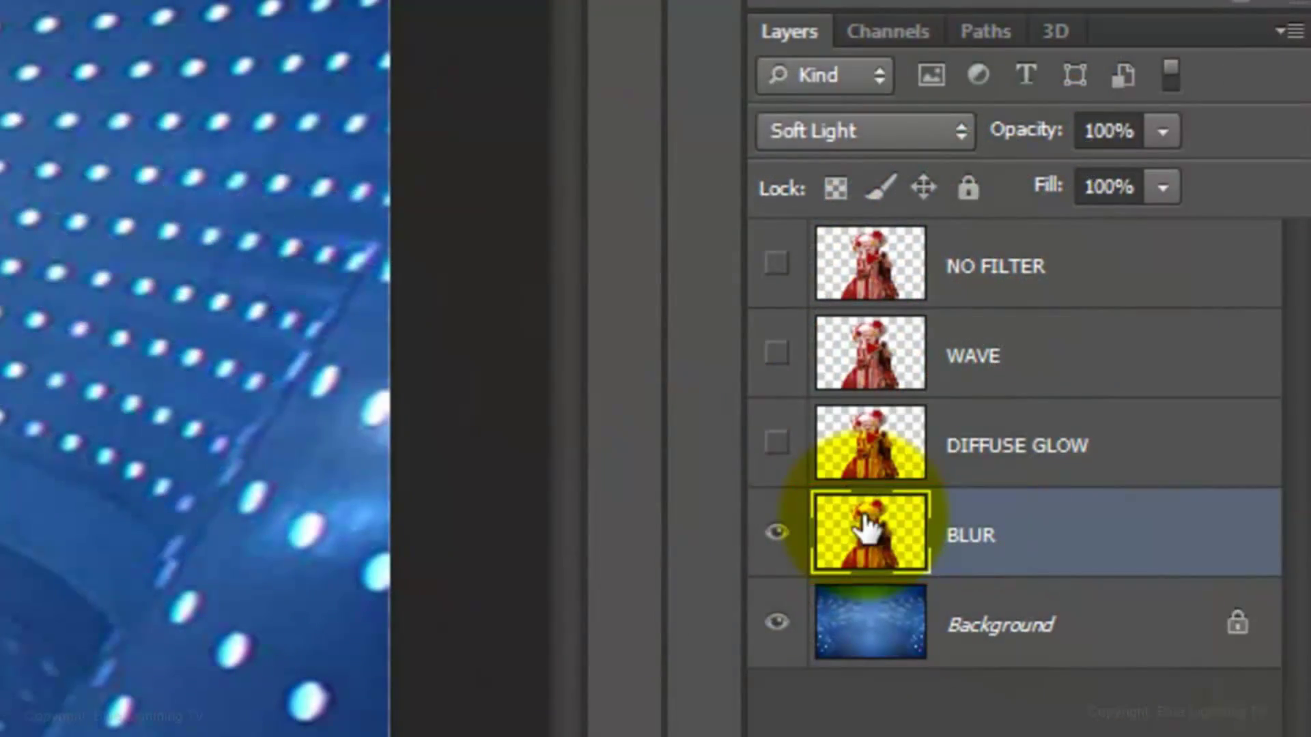
- Add a white (fefefe) Linear Dodge (Add) Inner Glow to BLUR at 20% opacity, 18 px
{"action": "double_click", "coordinate": [867, 529]}
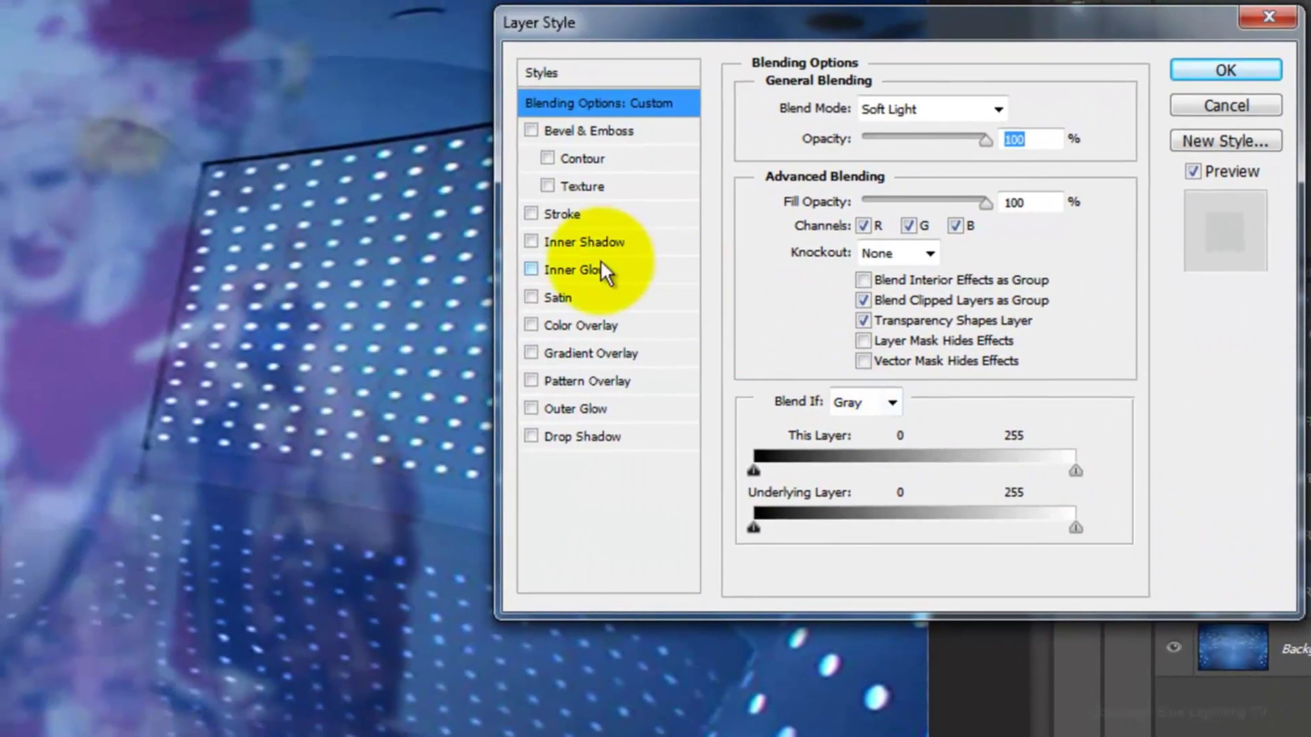
{"action": "left_click", "coordinate": [577, 267]}
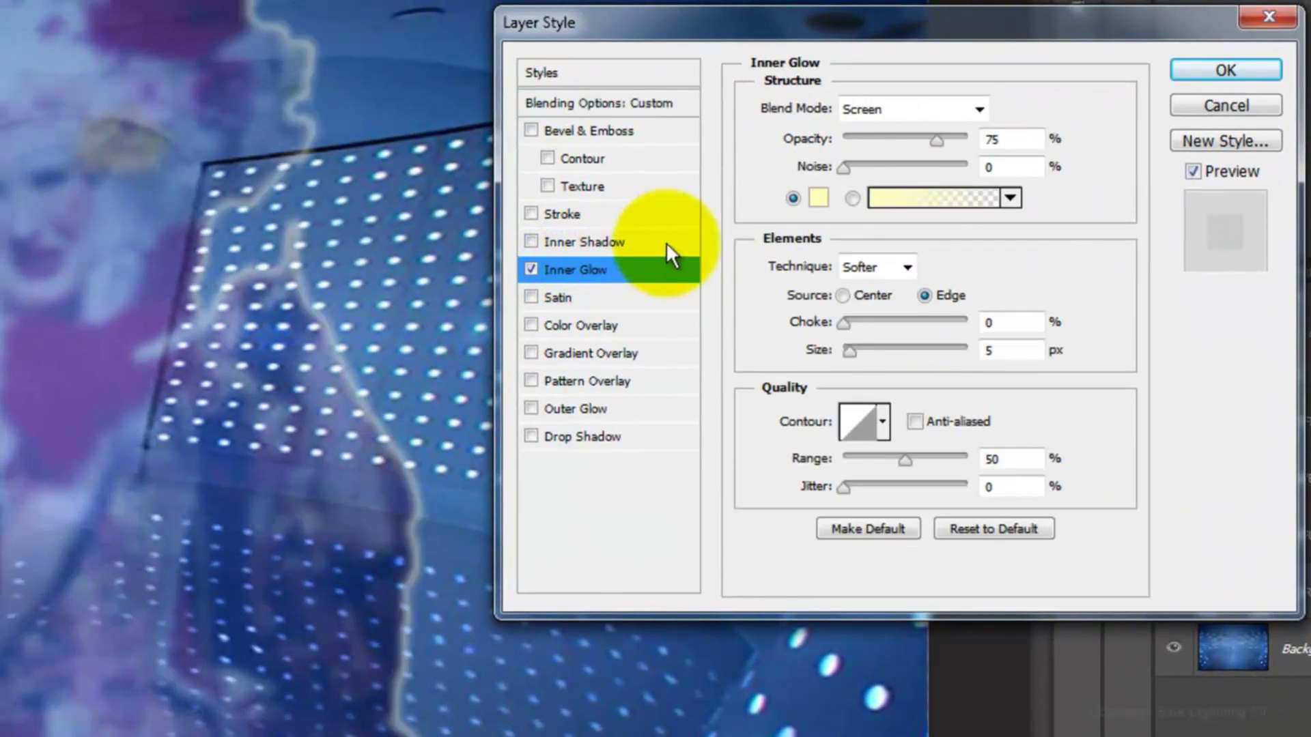
{"action": "left_click", "coordinate": [822, 199]}
{"action": "left_click_drag", "start_coordinate": [400, 214], "coordinate": [274, 193]}
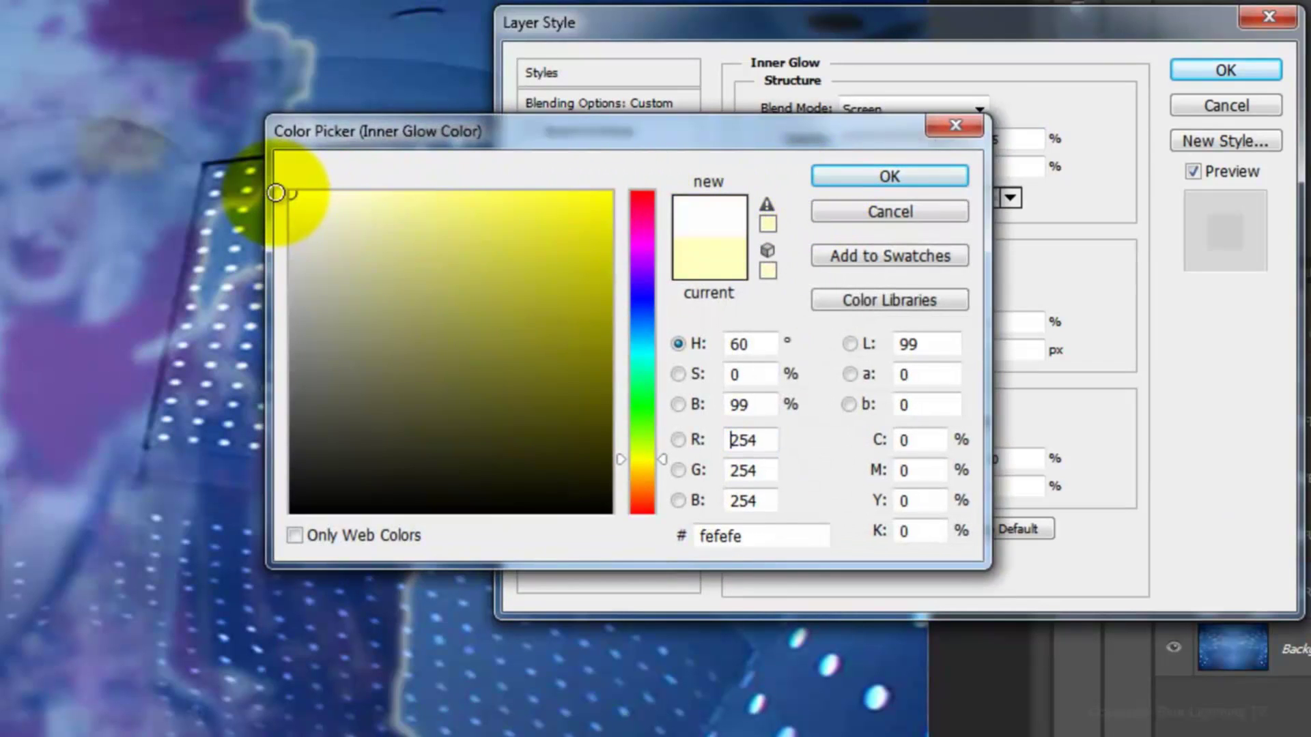
{"action": "left_click", "coordinate": [841, 176]}
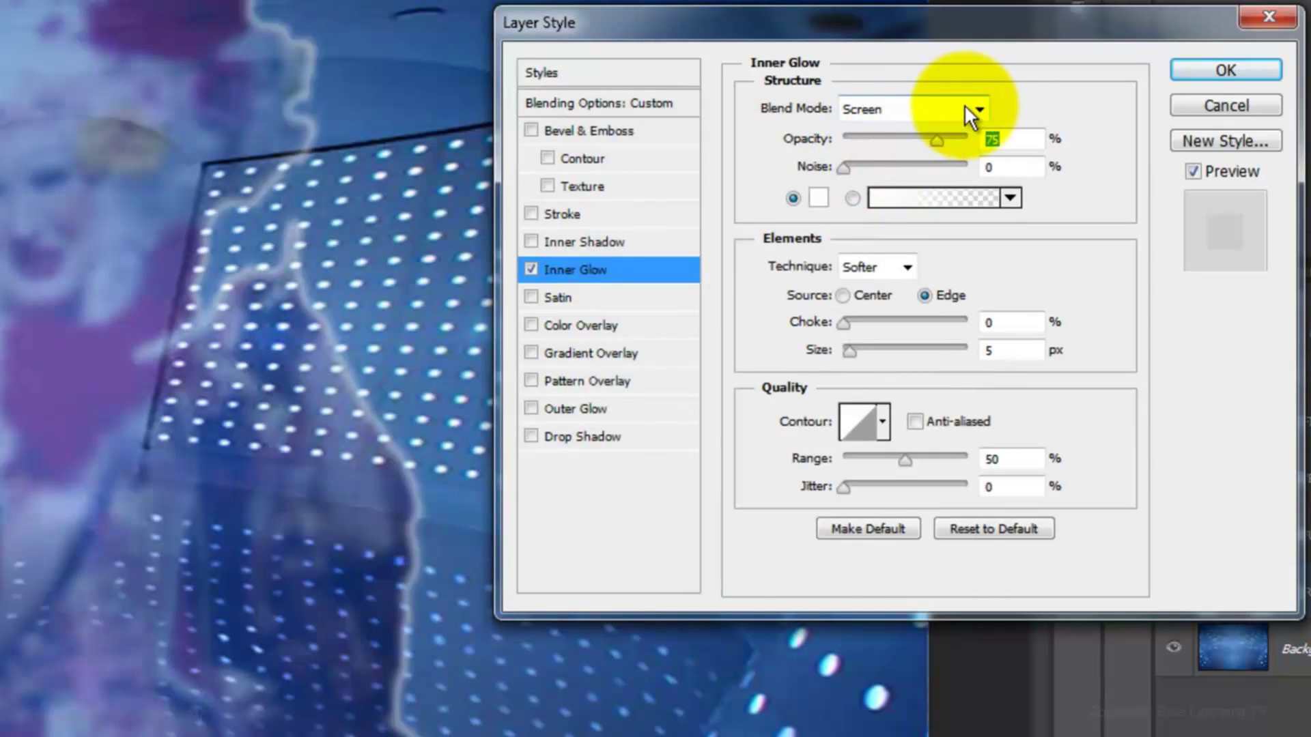
{"action": "left_click", "coordinate": [978, 109]}
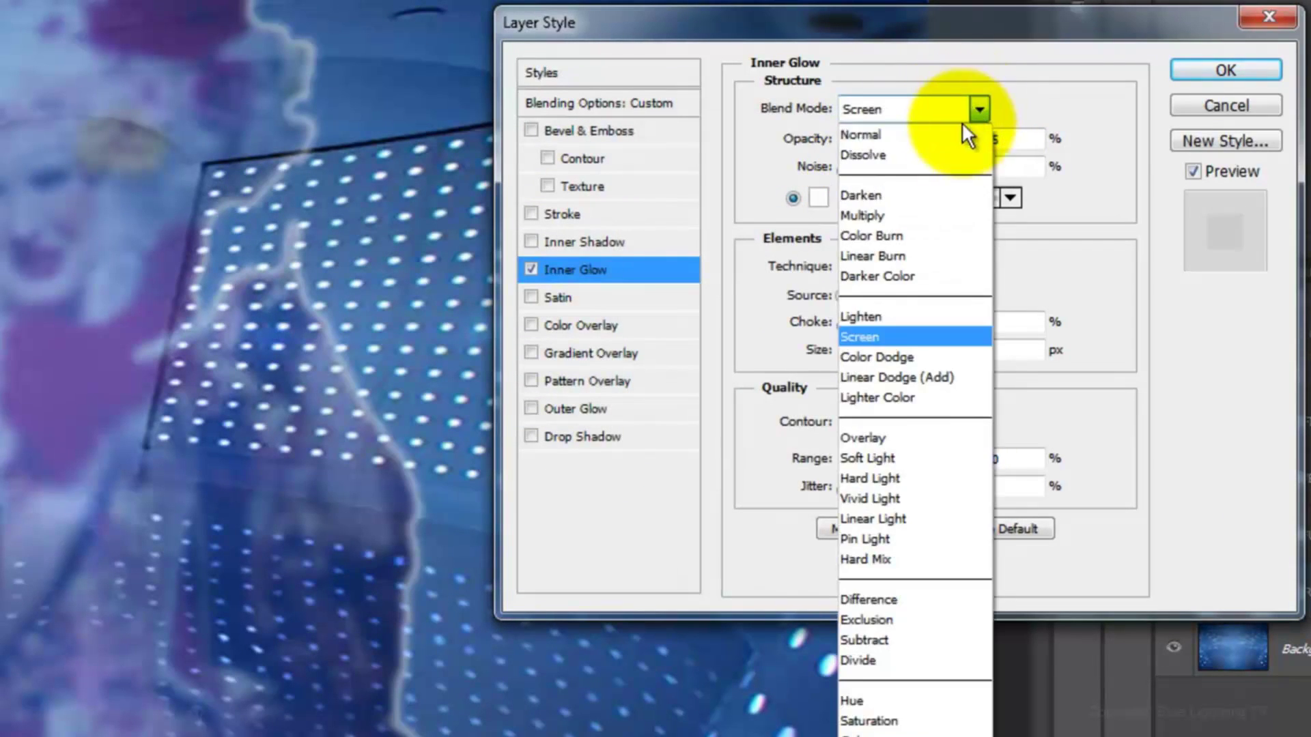
{"action": "left_click", "coordinate": [904, 378]}
{"action": "double_click", "coordinate": [1002, 140]}
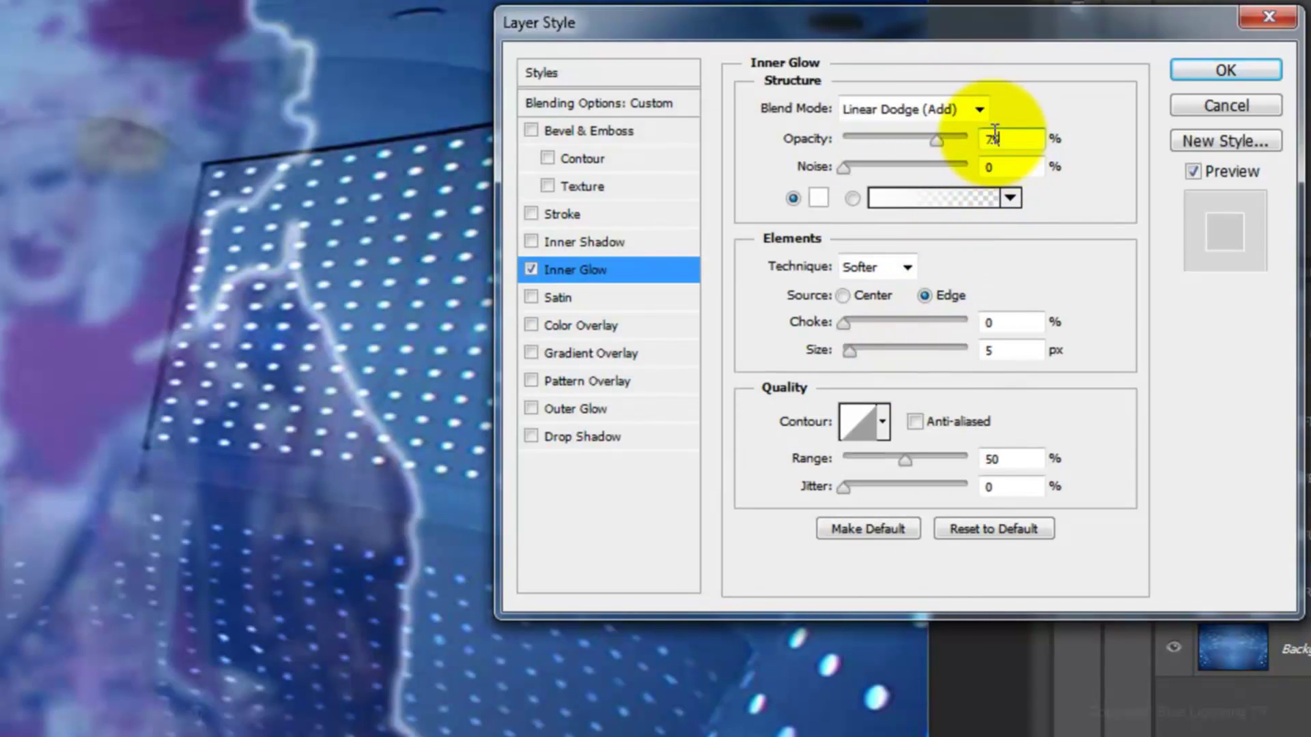
{"action": "type", "text": "20"}
{"action": "double_click", "coordinate": [996, 350]}
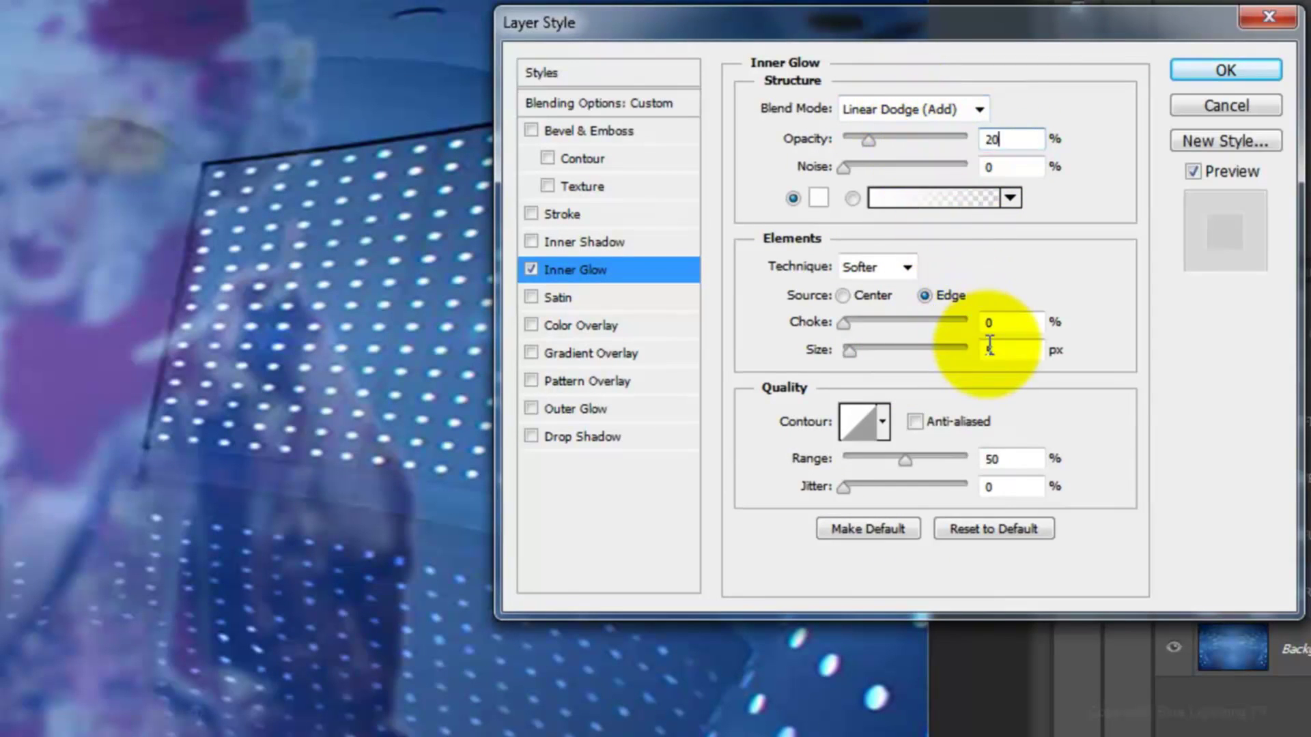
{"action": "type", "text": "18"}
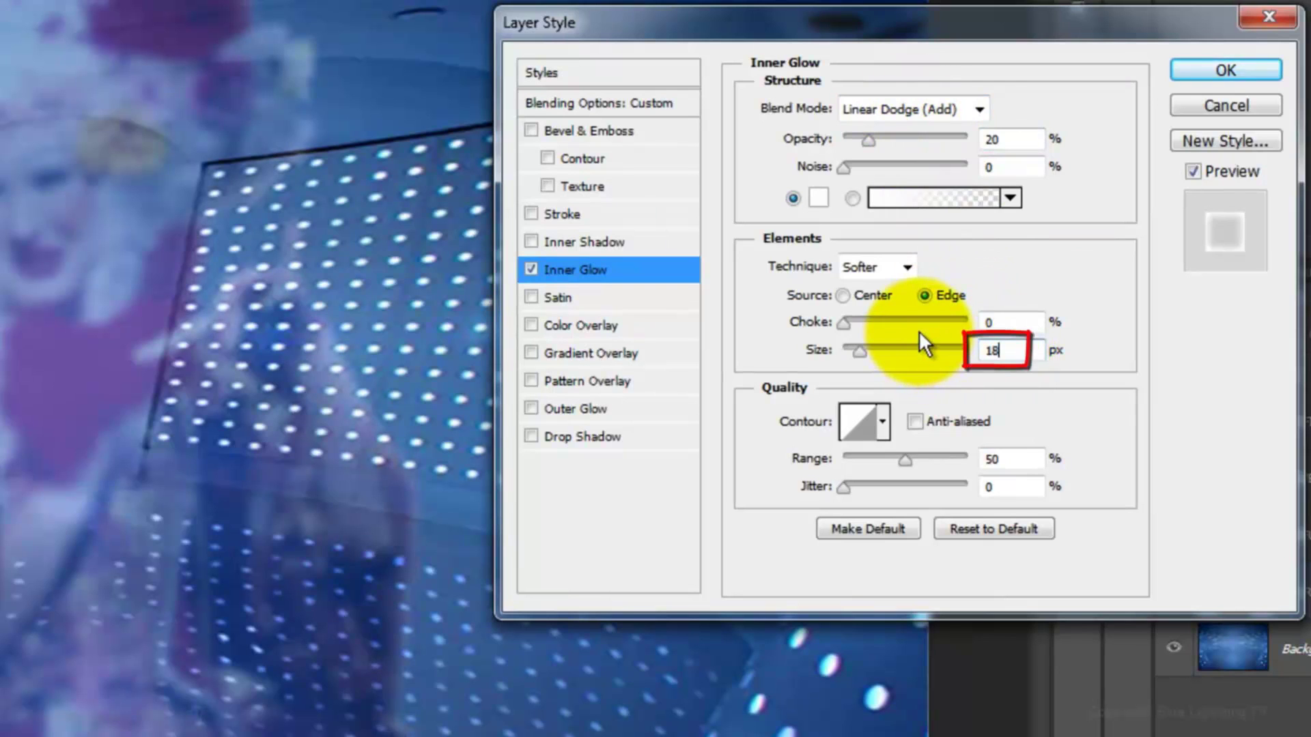
- Add a white Normal-mode Outer Glow at 20% opacity and 24 px, and apply the layer style
{"action": "left_click", "coordinate": [591, 404]}
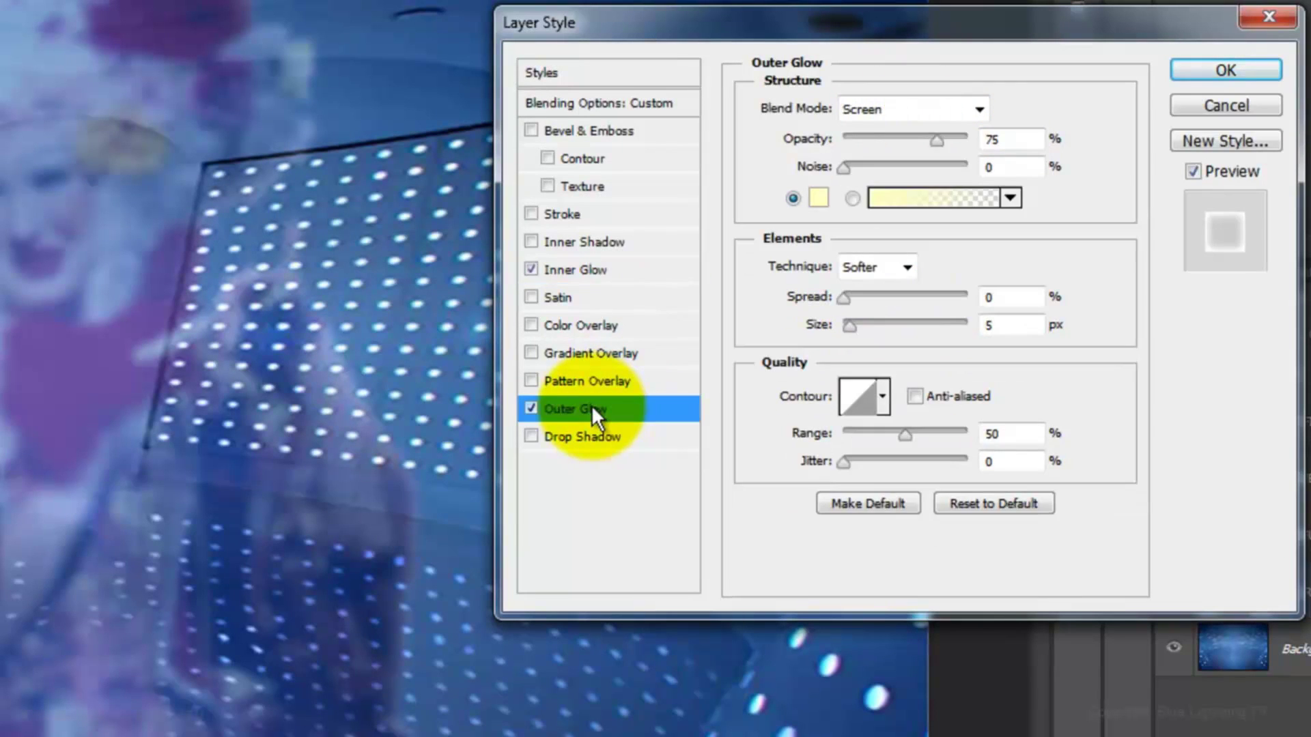
{"action": "left_click", "coordinate": [817, 198]}
{"action": "left_click_drag", "start_coordinate": [490, 196], "coordinate": [278, 196]}
{"action": "left_click", "coordinate": [858, 175]}
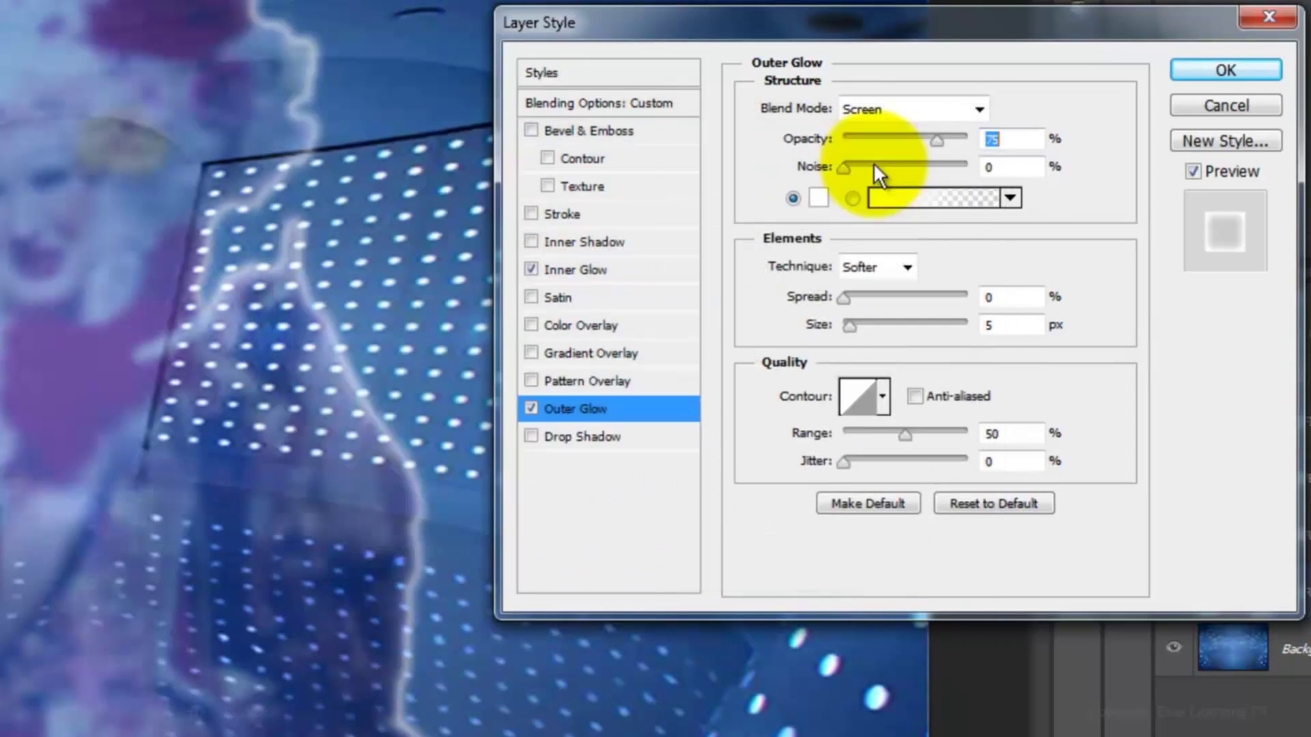
{"action": "left_click", "coordinate": [978, 108]}
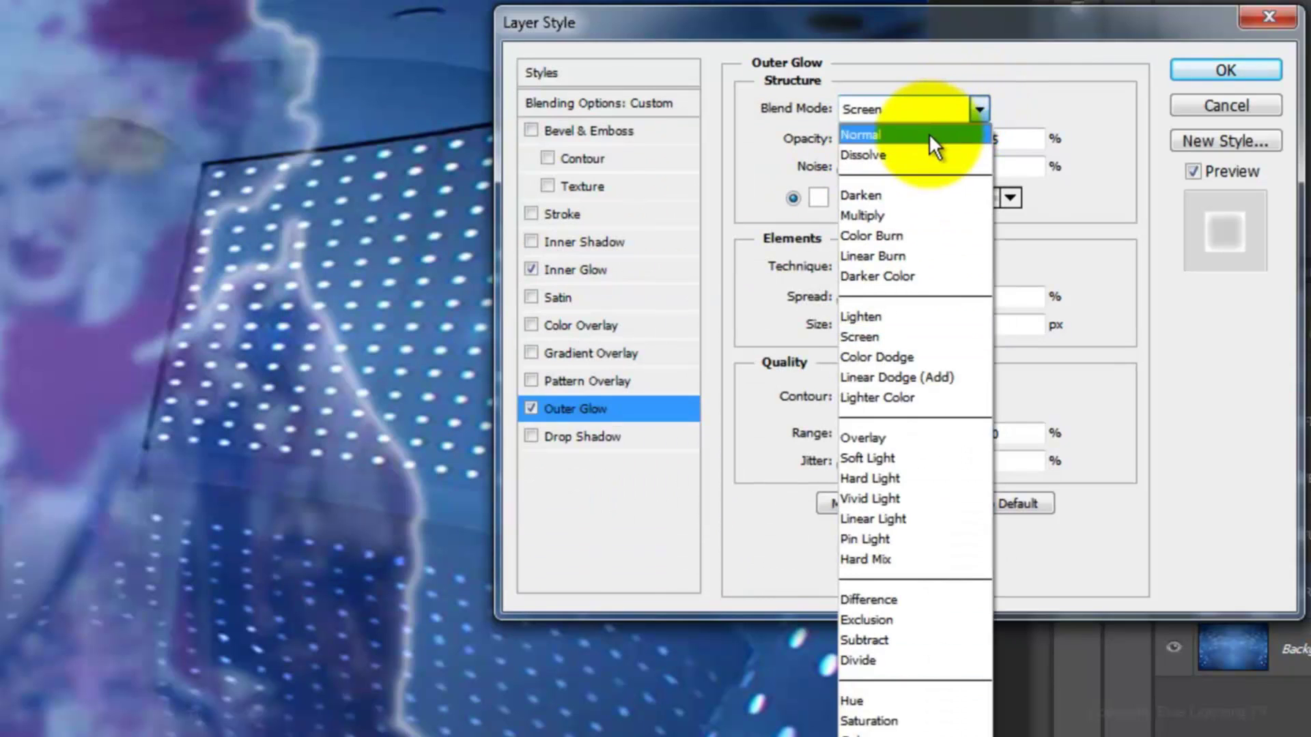
{"action": "left_click", "coordinate": [928, 134]}
{"action": "double_click", "coordinate": [1016, 137]}
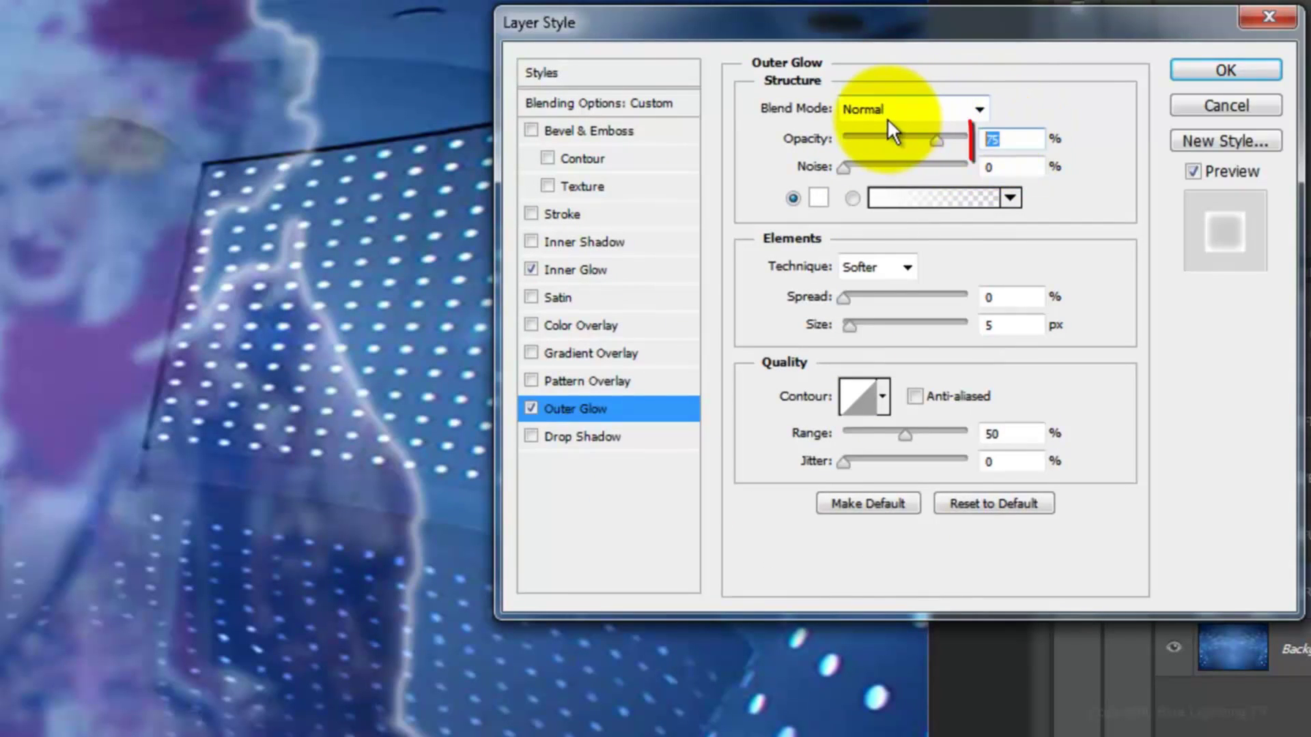
{"action": "type", "text": "20"}
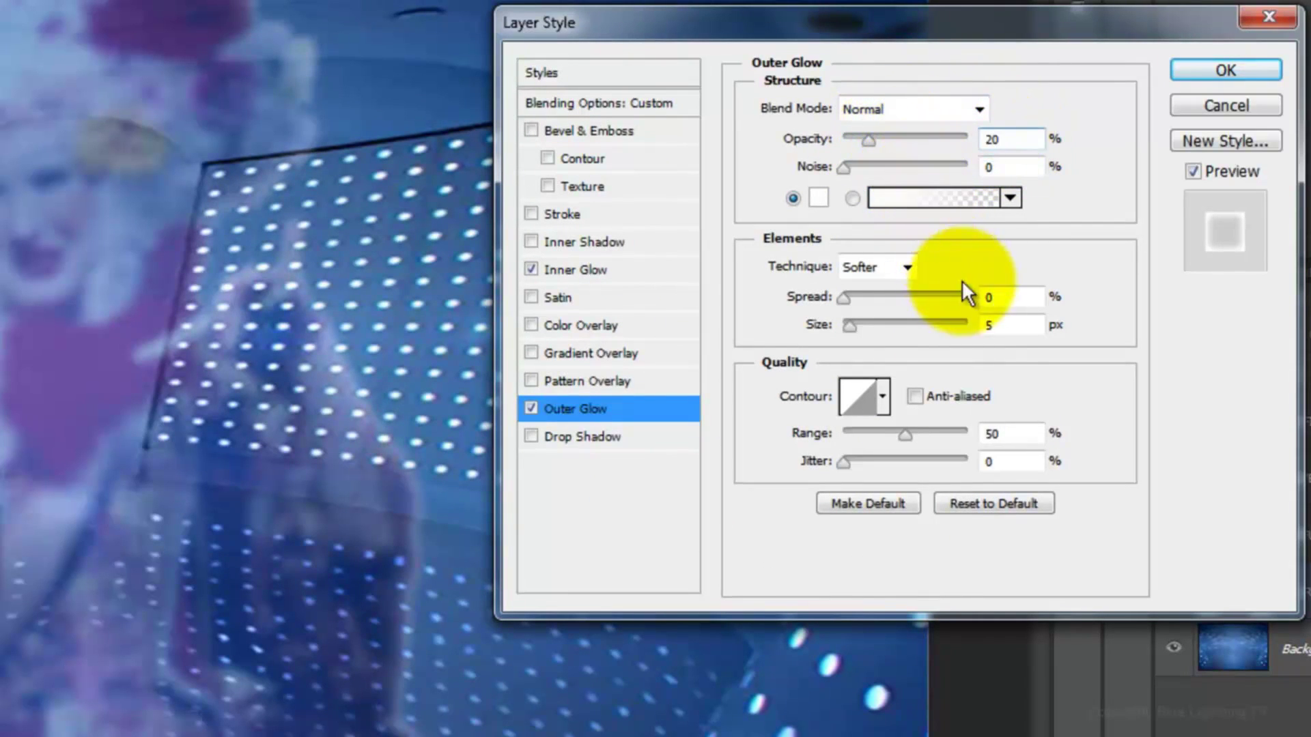
{"action": "double_click", "coordinate": [991, 325]}
{"action": "type", "text": "24"}
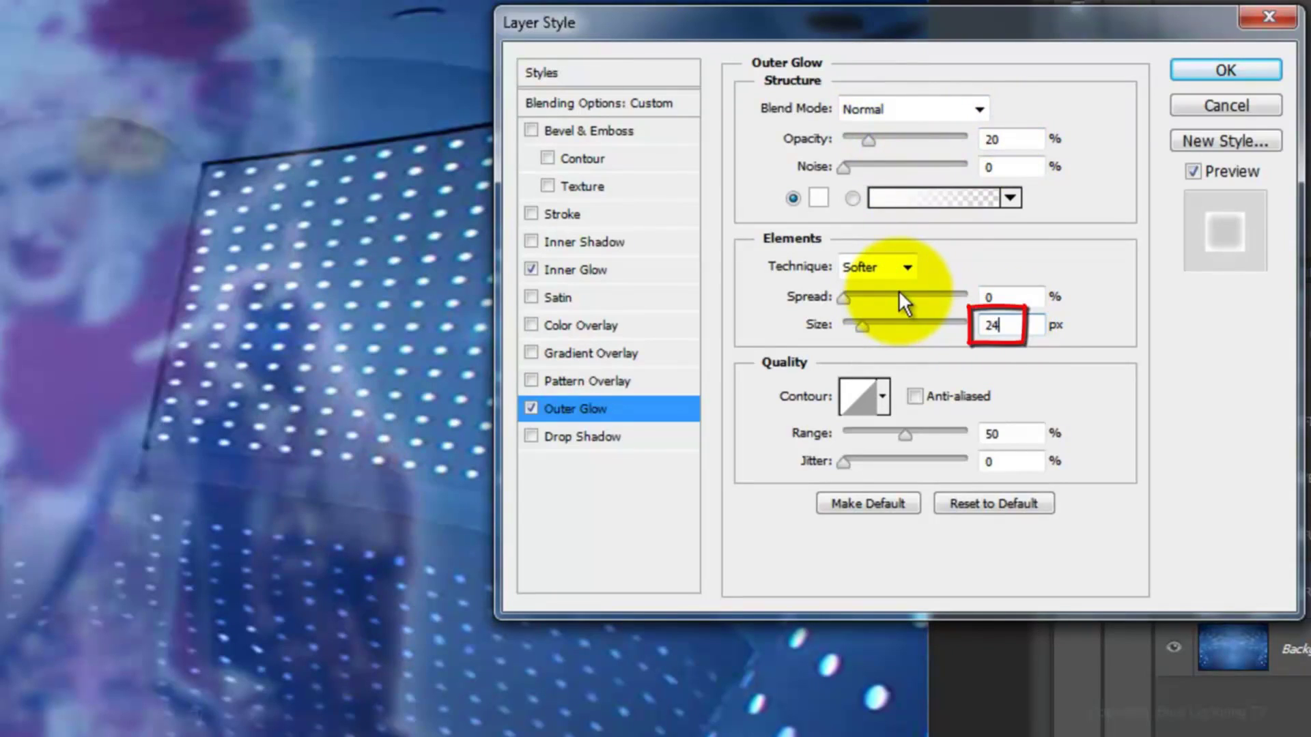
{"action": "left_click", "coordinate": [1200, 68]}
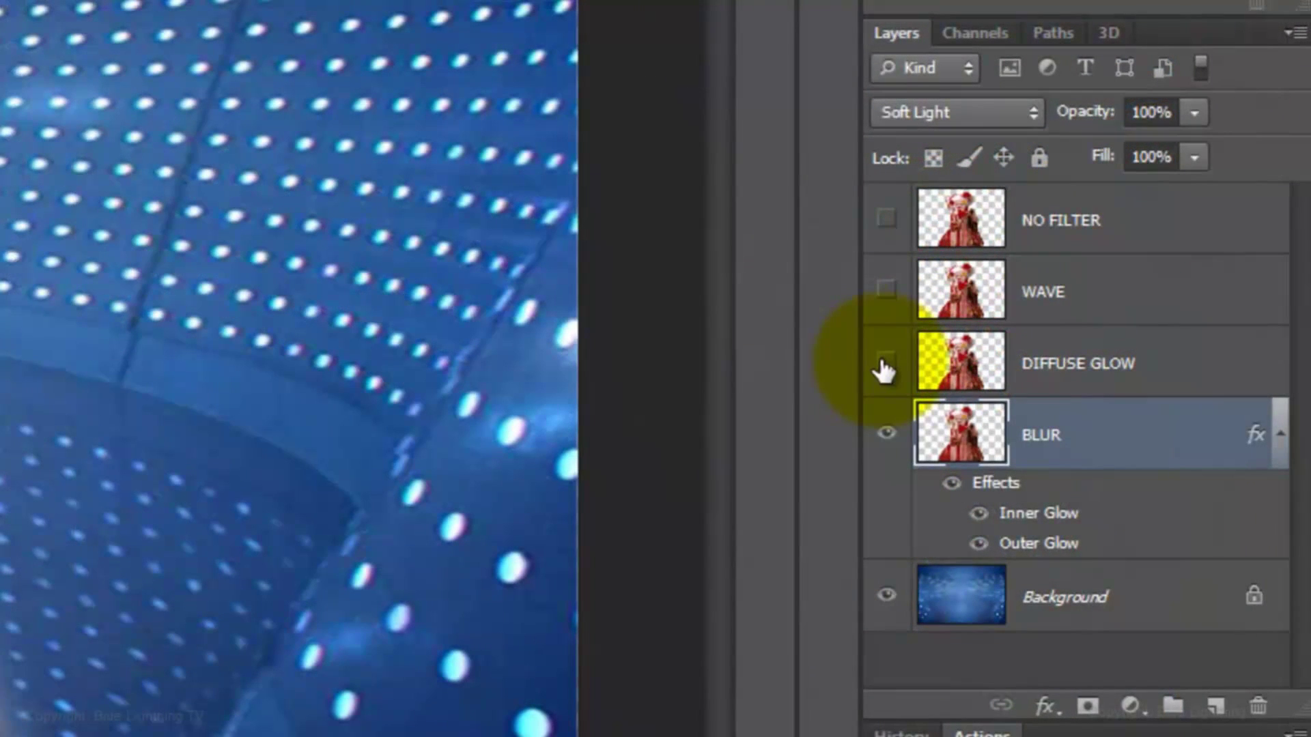
- Show the DIFFUSE GLOW layer and set it to Overlay blending at 20% opacity
{"action": "left_click", "coordinate": [881, 364]}
{"action": "left_click", "coordinate": [963, 368]}
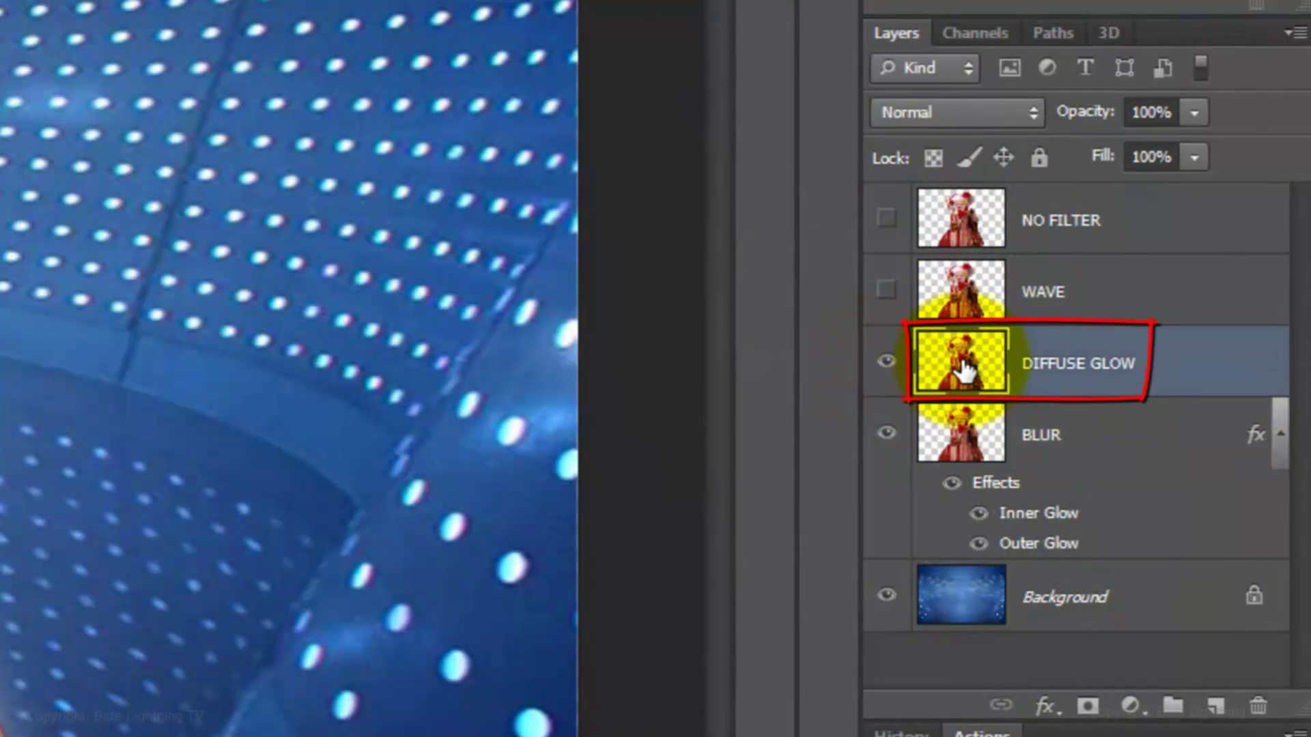
{"action": "left_click", "coordinate": [952, 109]}
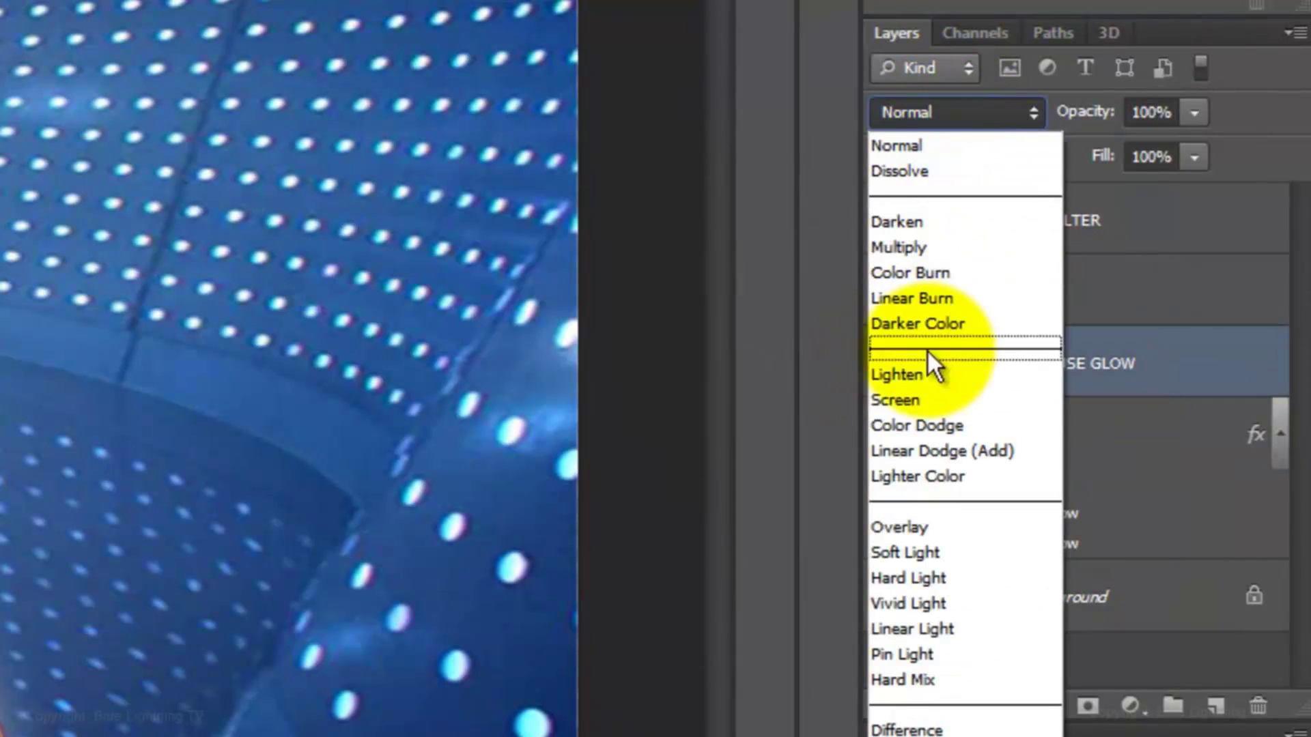
{"action": "left_click", "coordinate": [892, 527]}
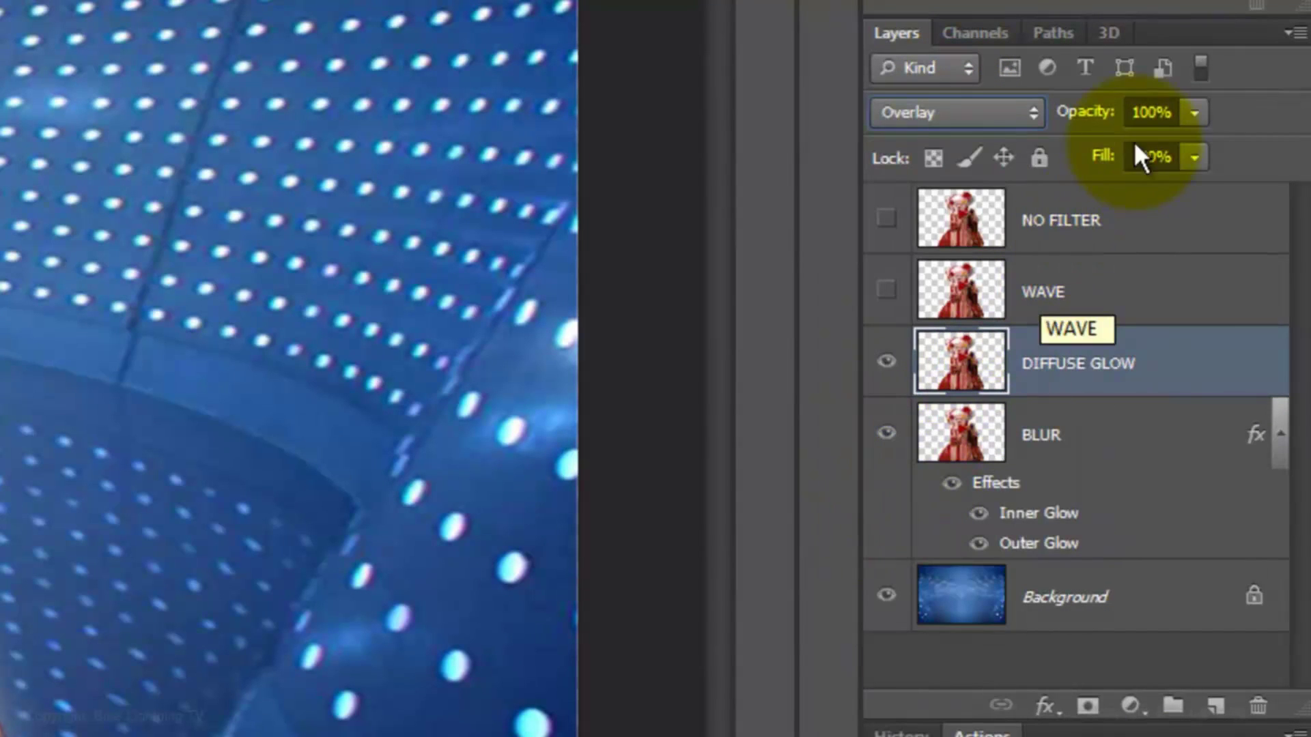
{"action": "double_click", "coordinate": [1154, 111]}
{"action": "type", "text": "20"}
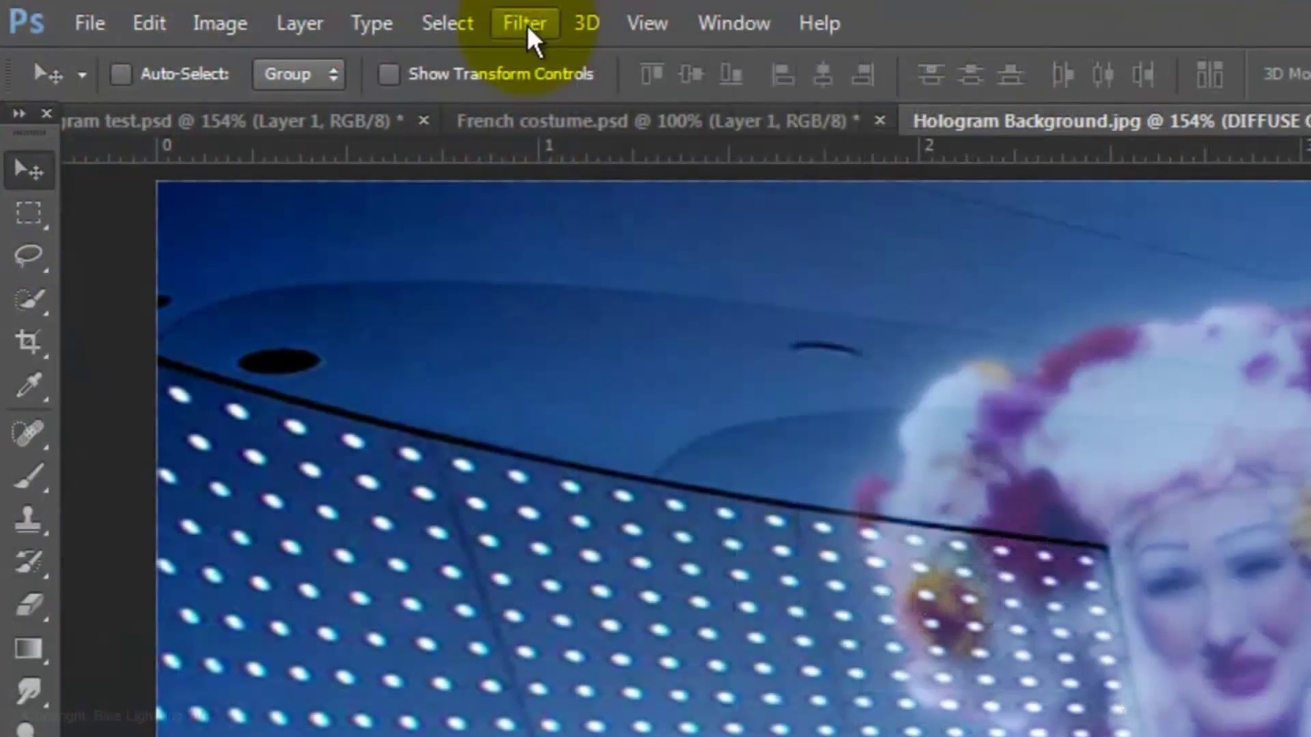
- Apply the Filter Gallery's Diffuse Glow filter (Glow 9, Clear 4) to DIFFUSE GLOW
{"action": "left_click", "coordinate": [527, 23]}
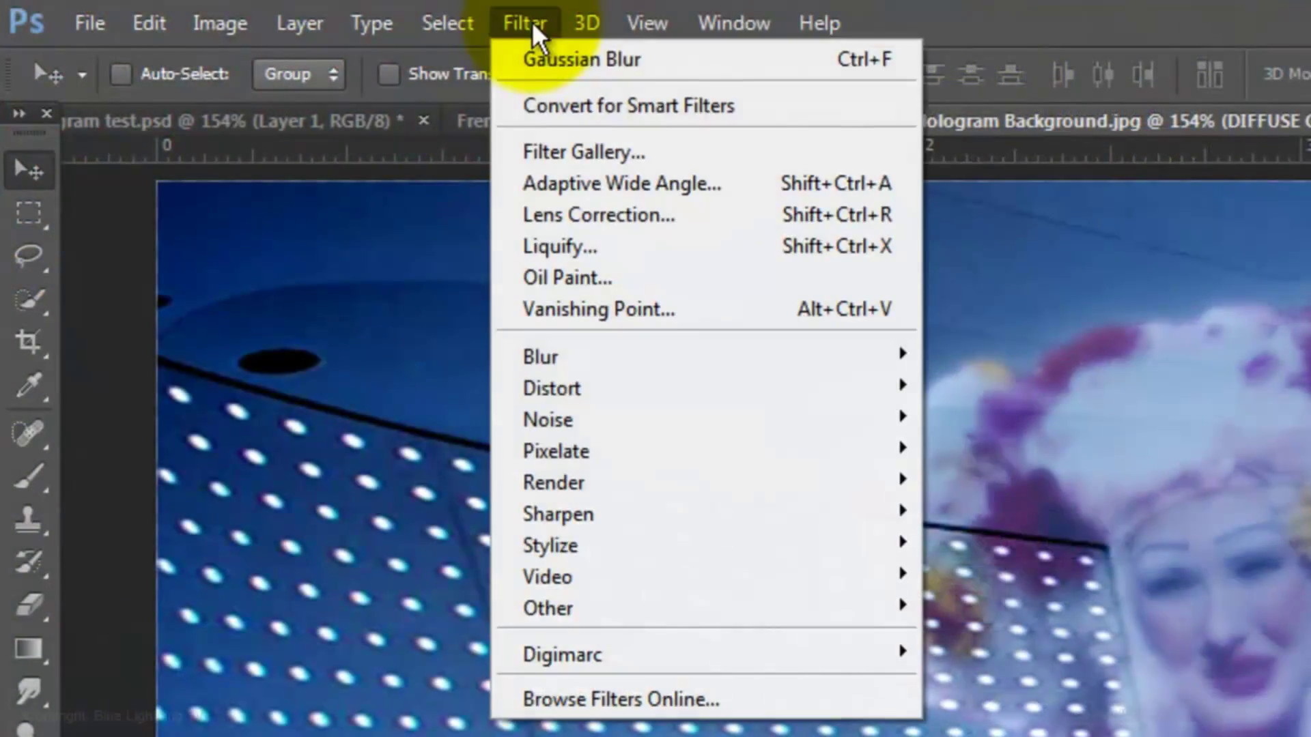
{"action": "left_click", "coordinate": [568, 149]}
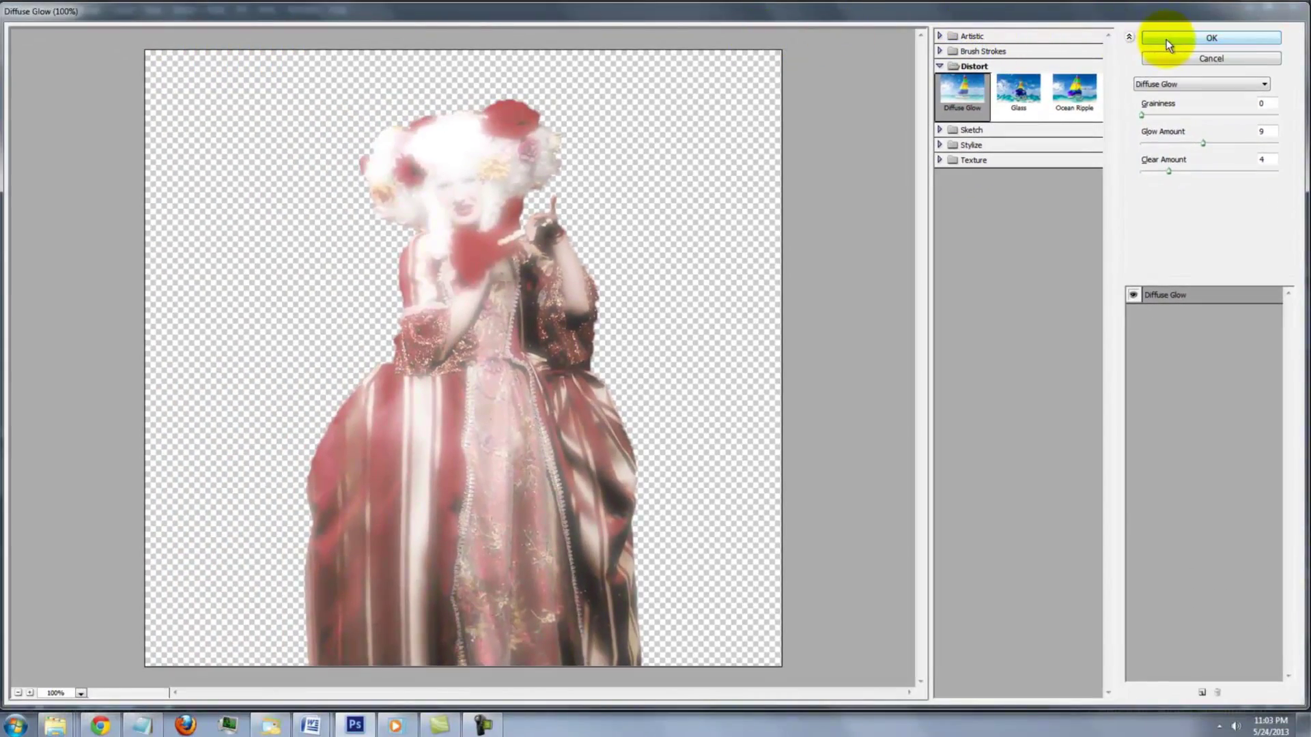
{"action": "left_click", "coordinate": [1162, 32]}
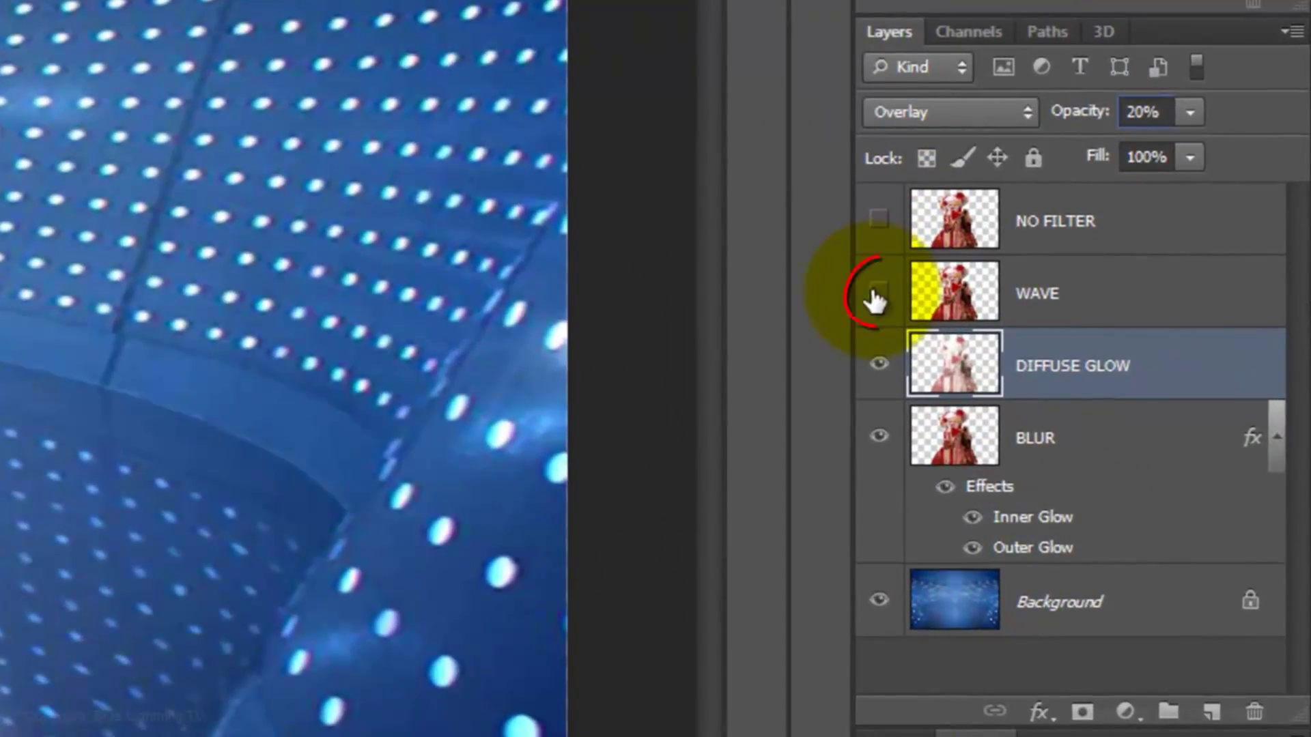
- Show the WAVE layer and set it to Hard Light blending at 50% opacity
{"action": "left_click", "coordinate": [877, 292]}
{"action": "left_click", "coordinate": [957, 293]}
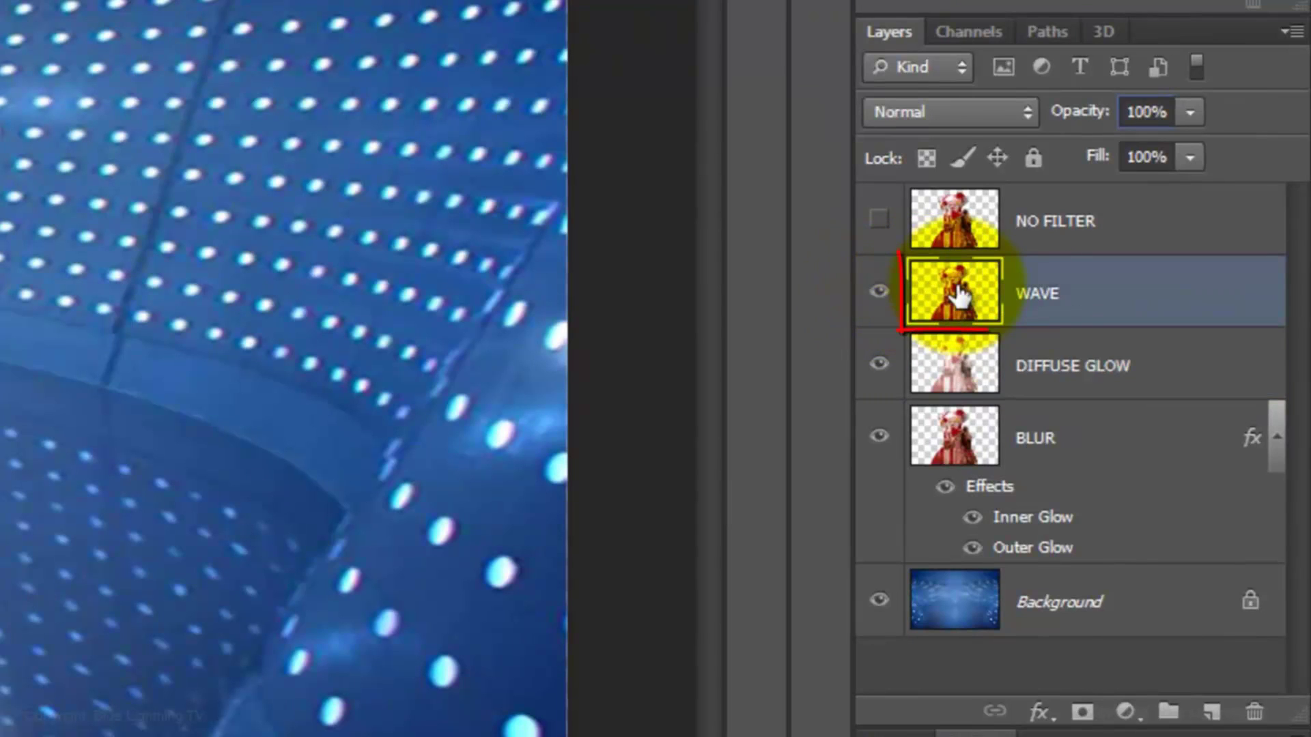
{"action": "left_click", "coordinate": [942, 111]}
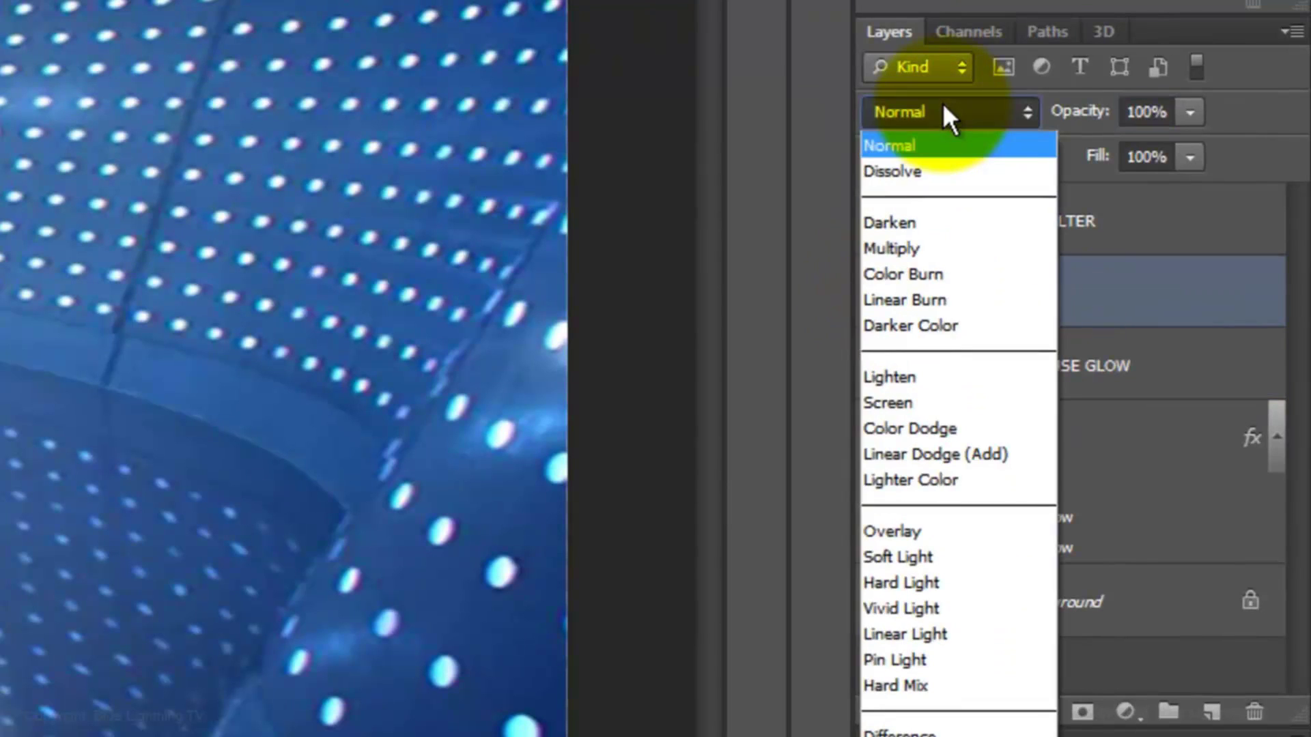
{"action": "left_click", "coordinate": [886, 580]}
{"action": "left_click", "coordinate": [1145, 111]}
{"action": "type", "text": "50"}
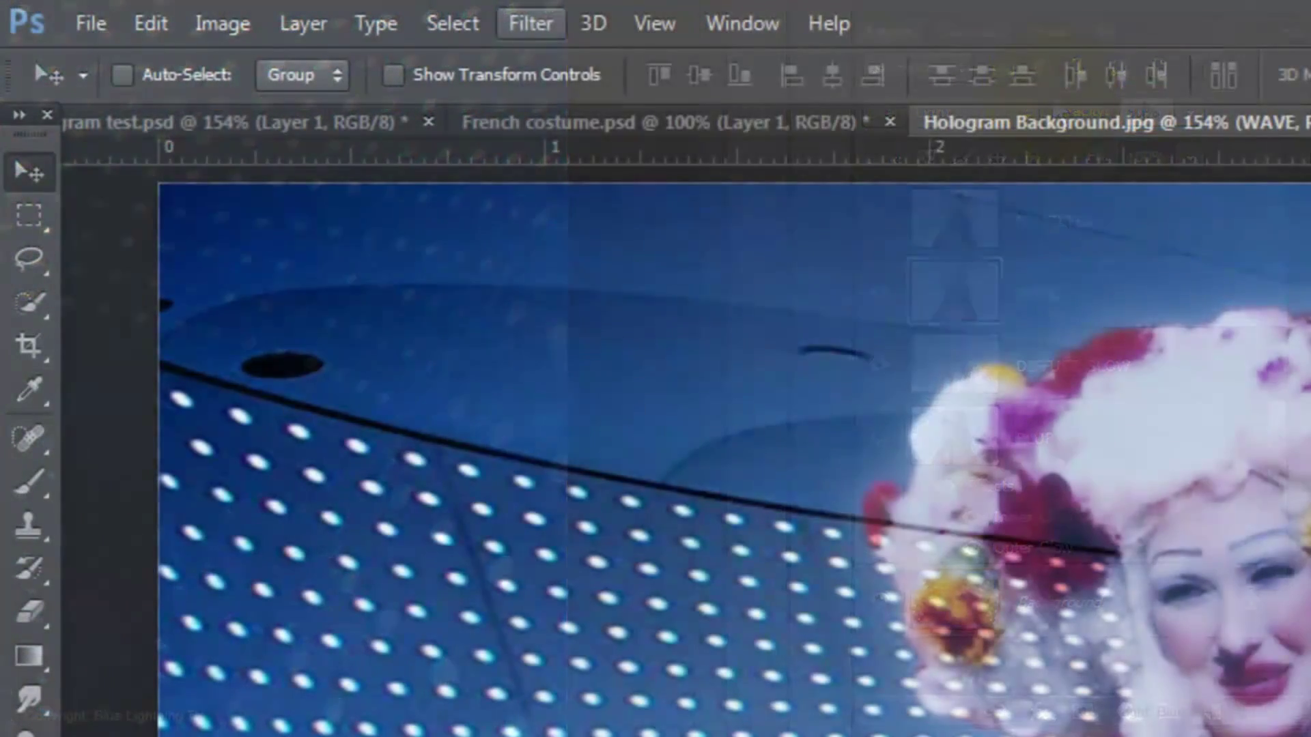
- Apply a Distort > Wave filter: 5 generators, wavelength 1–2, amplitude 1–6, scale 100/1%
{"action": "left_click", "coordinate": [538, 31]}
{"action": "mouse_move", "coordinate": [614, 403]}
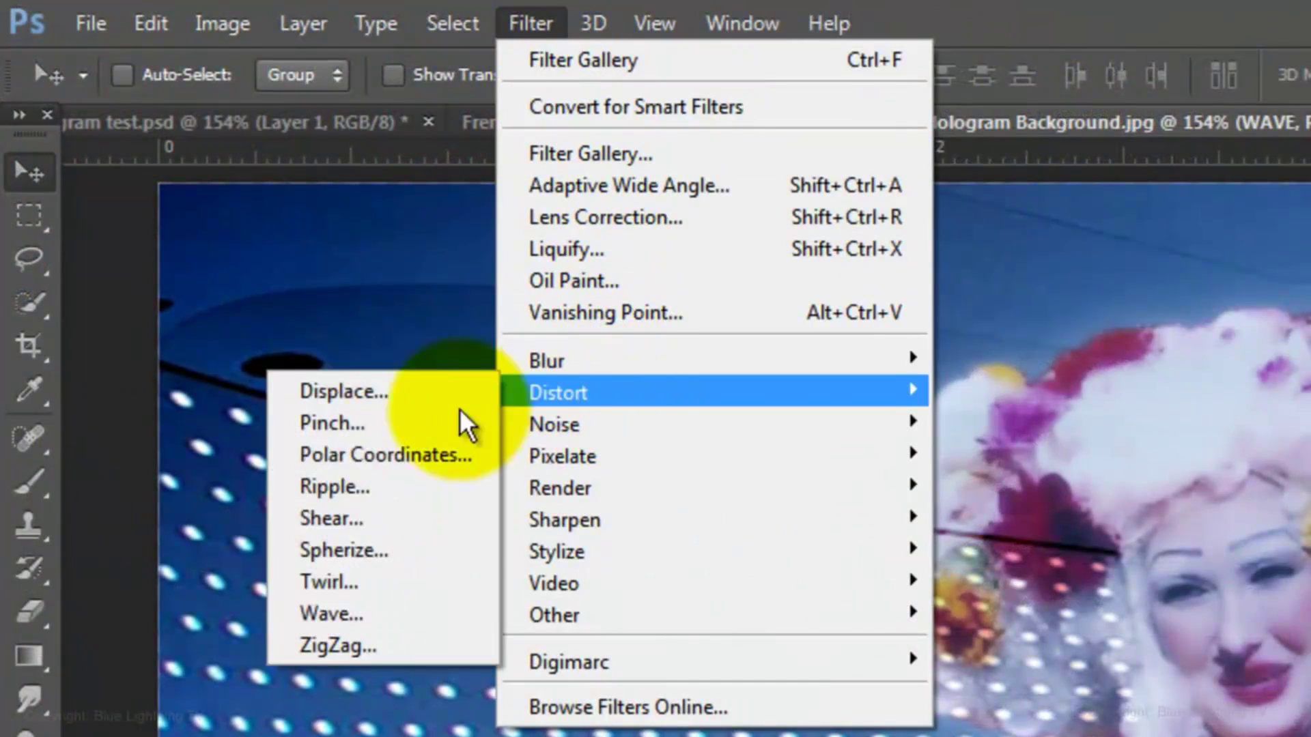
{"action": "left_click", "coordinate": [351, 619]}
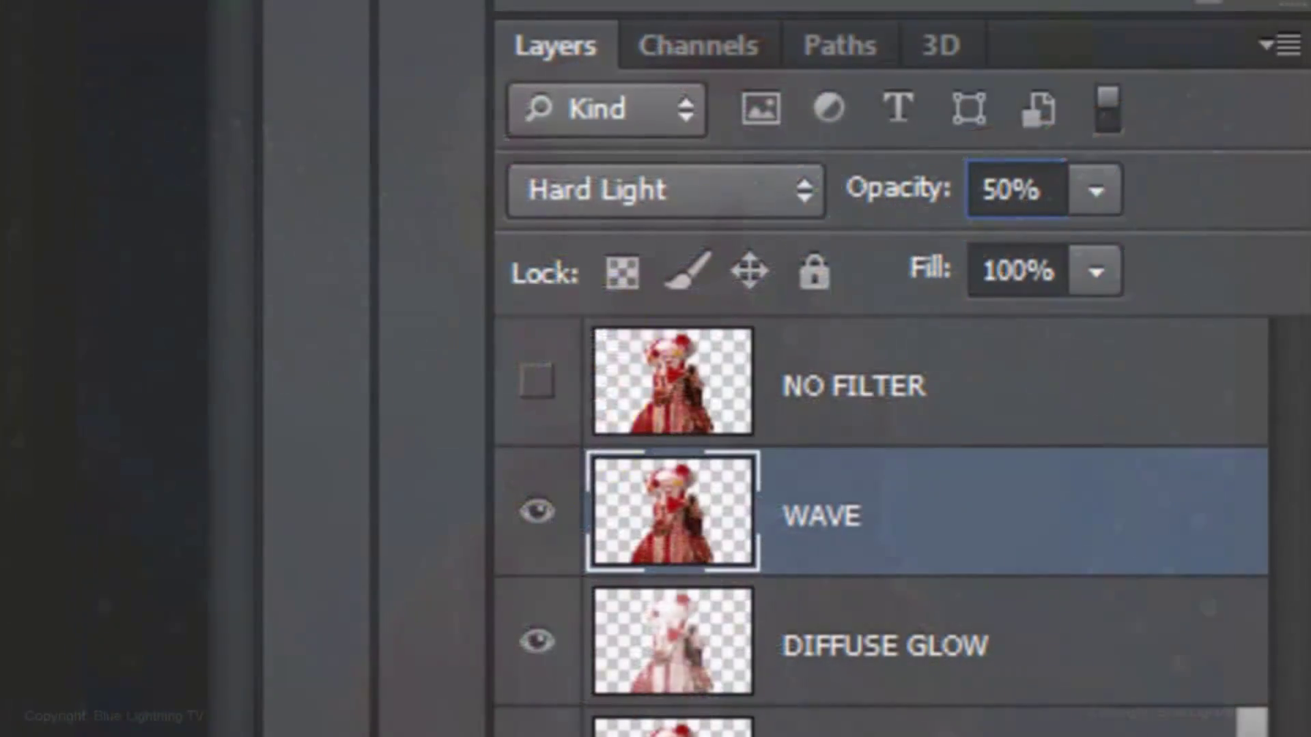
- Show the NO FILTER layer and clip it to the WAVE layer
{"action": "left_click", "coordinate": [536, 383]}
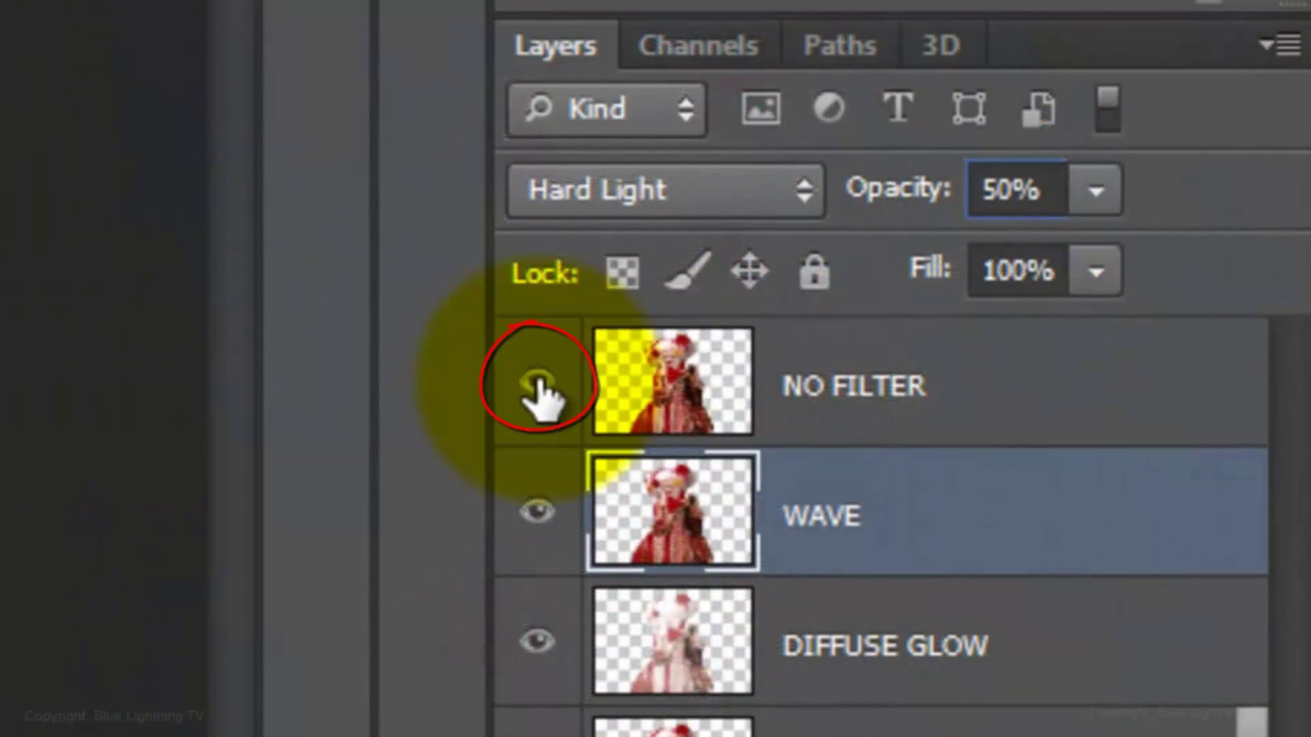
{"action": "left_click", "coordinate": [673, 389]}
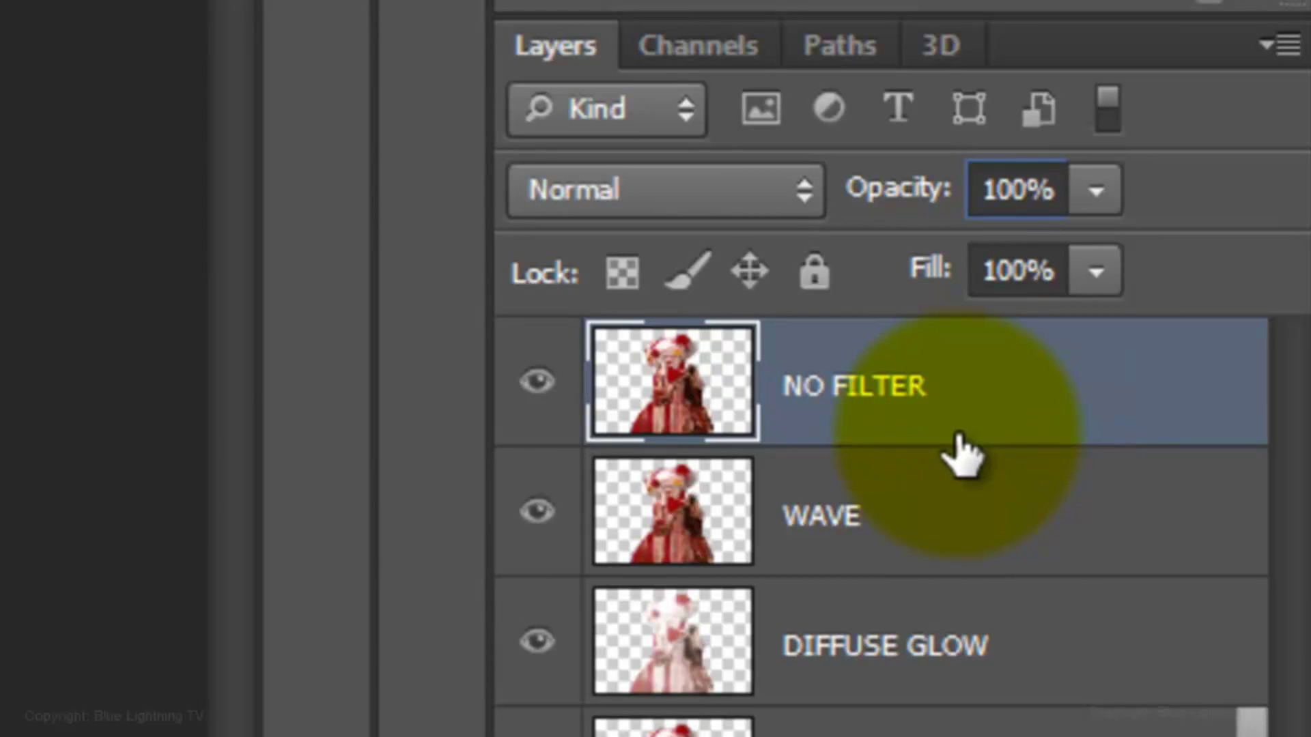
{"action": "key", "text": "alt"}
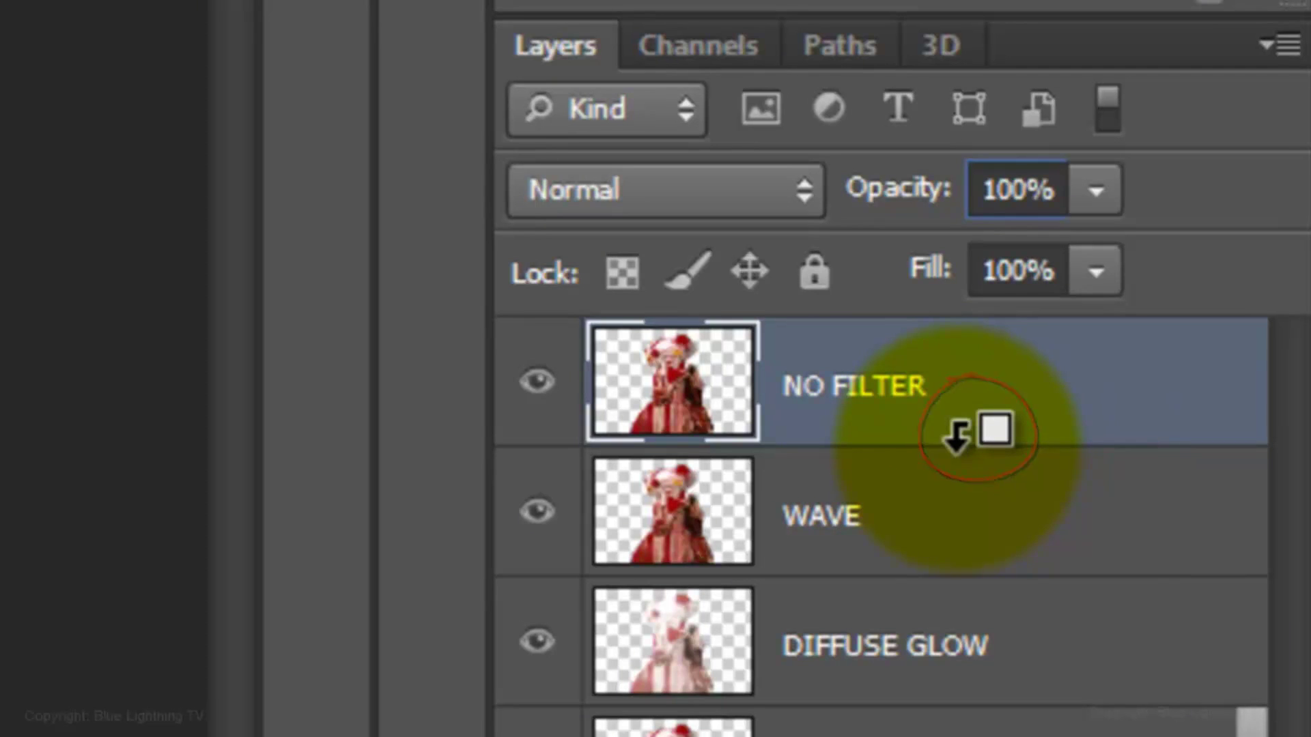
{"action": "left_click", "coordinate": [956, 436], "text": "alt"}
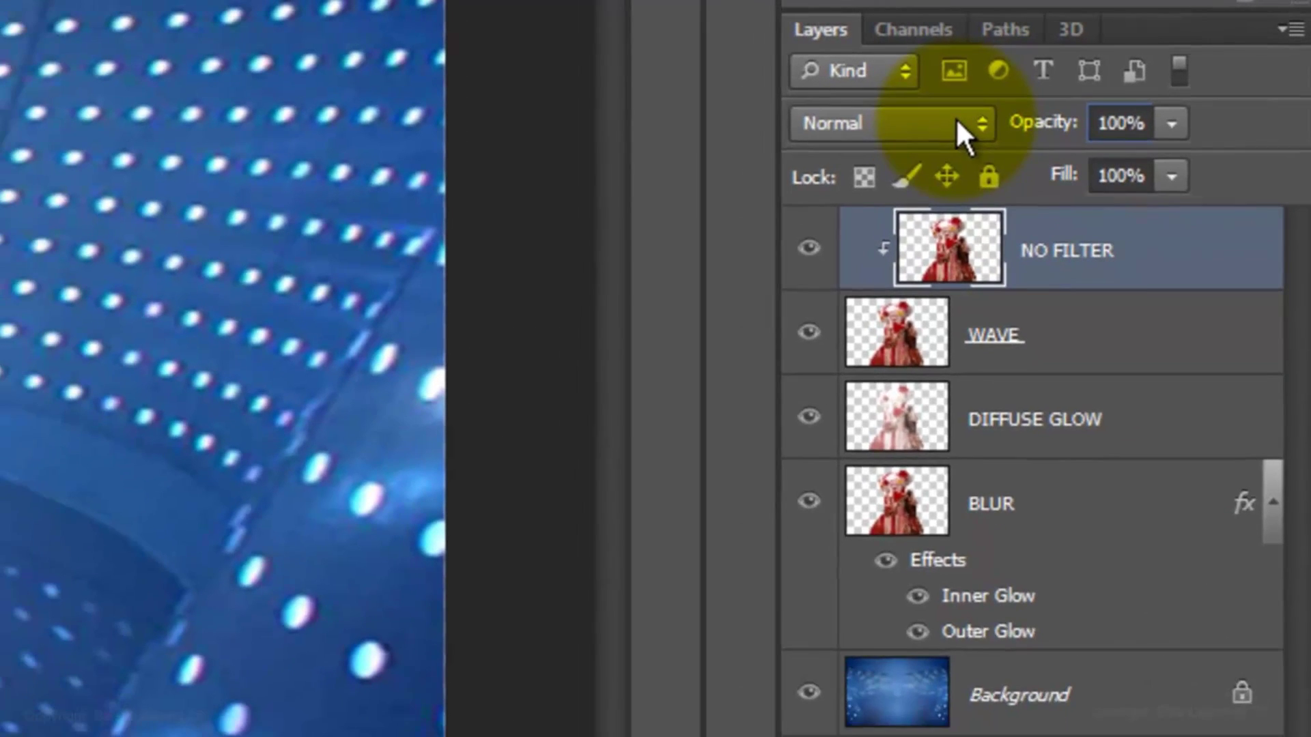
- Set NO FILTER's blend mode to Overlay at 80% opacity
{"action": "left_click", "coordinate": [870, 158]}
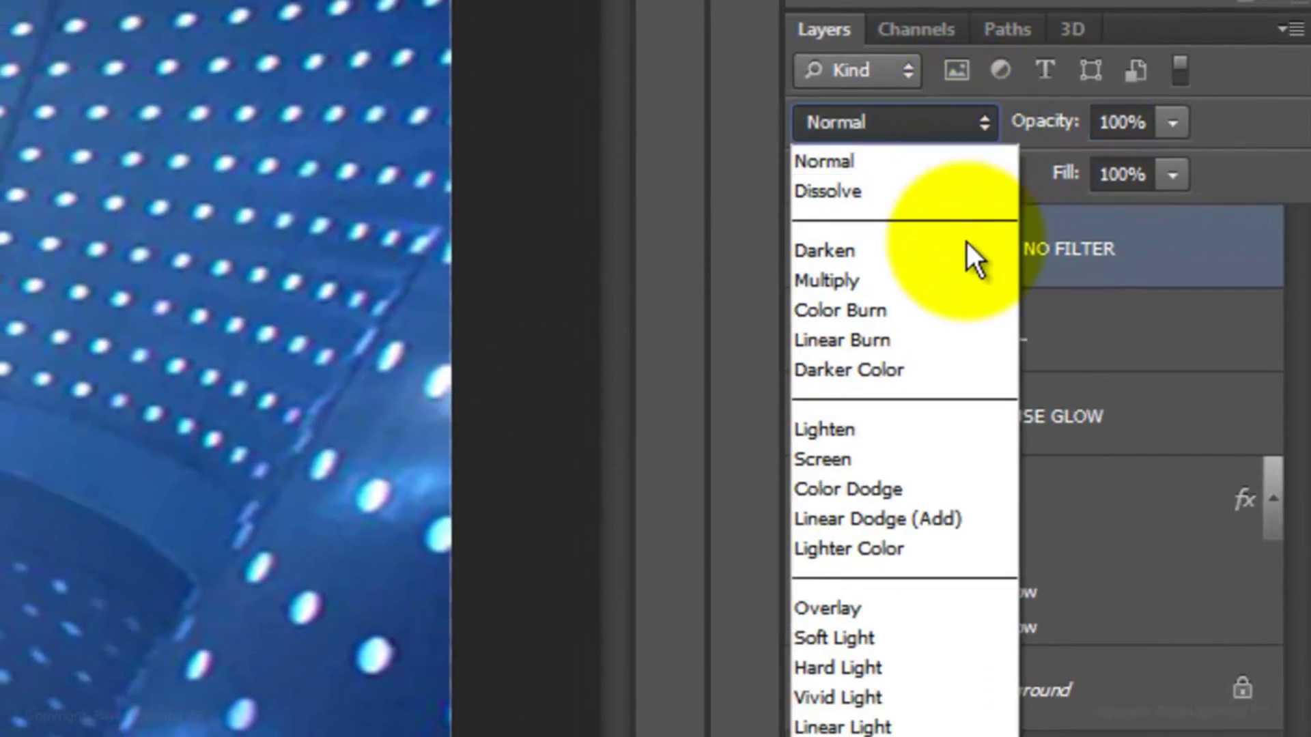
{"action": "left_click", "coordinate": [868, 607]}
{"action": "left_click", "coordinate": [1123, 121]}
{"action": "type", "text": "80"}
{"action": "key", "text": "Return"}
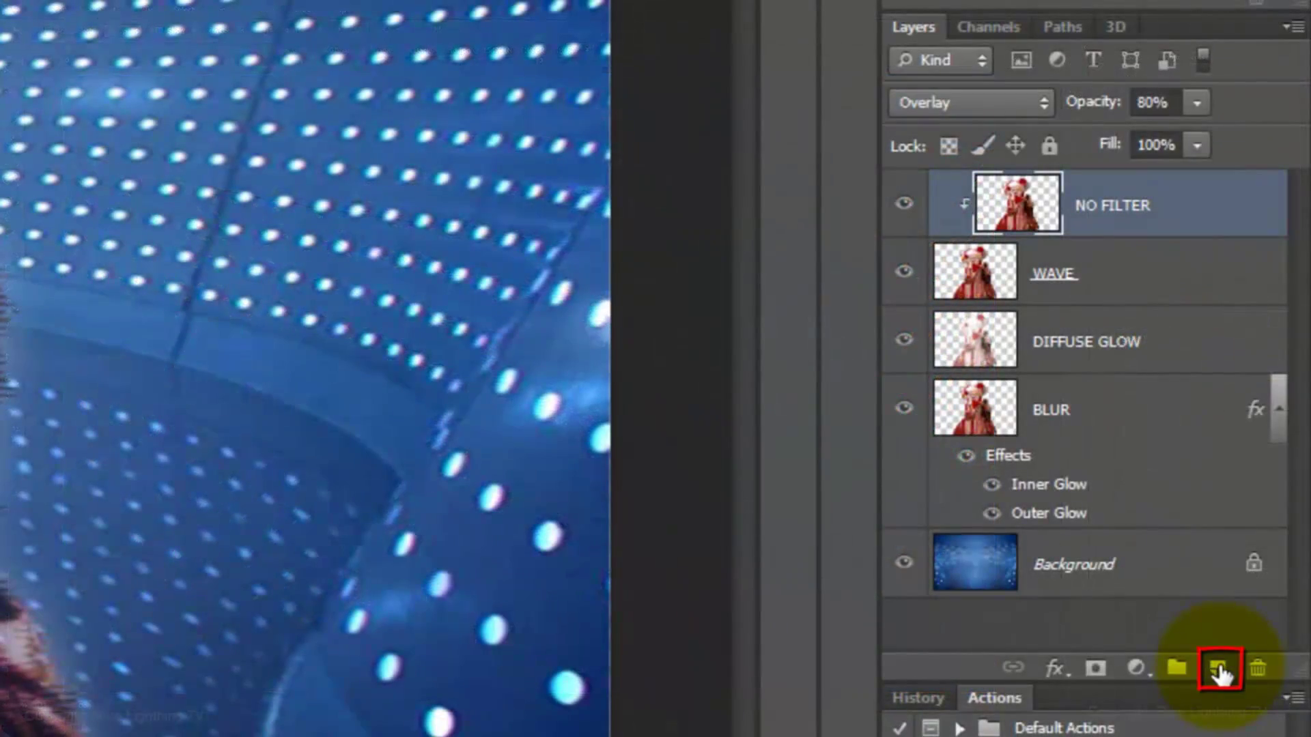
- Add Layer 1 above NO FILTER filled with 50% grey, then reset colours to default black and white
{"action": "left_click", "coordinate": [1220, 672]}
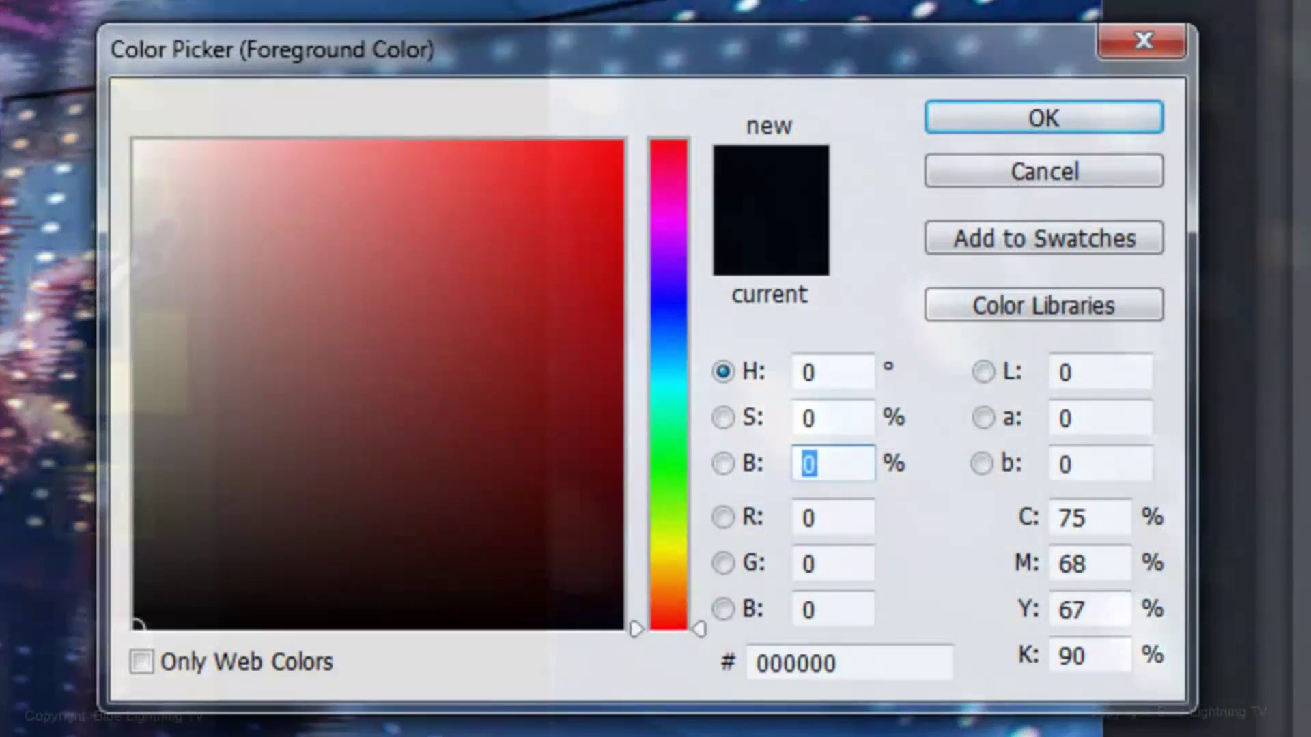
{"action": "type", "text": "50"}
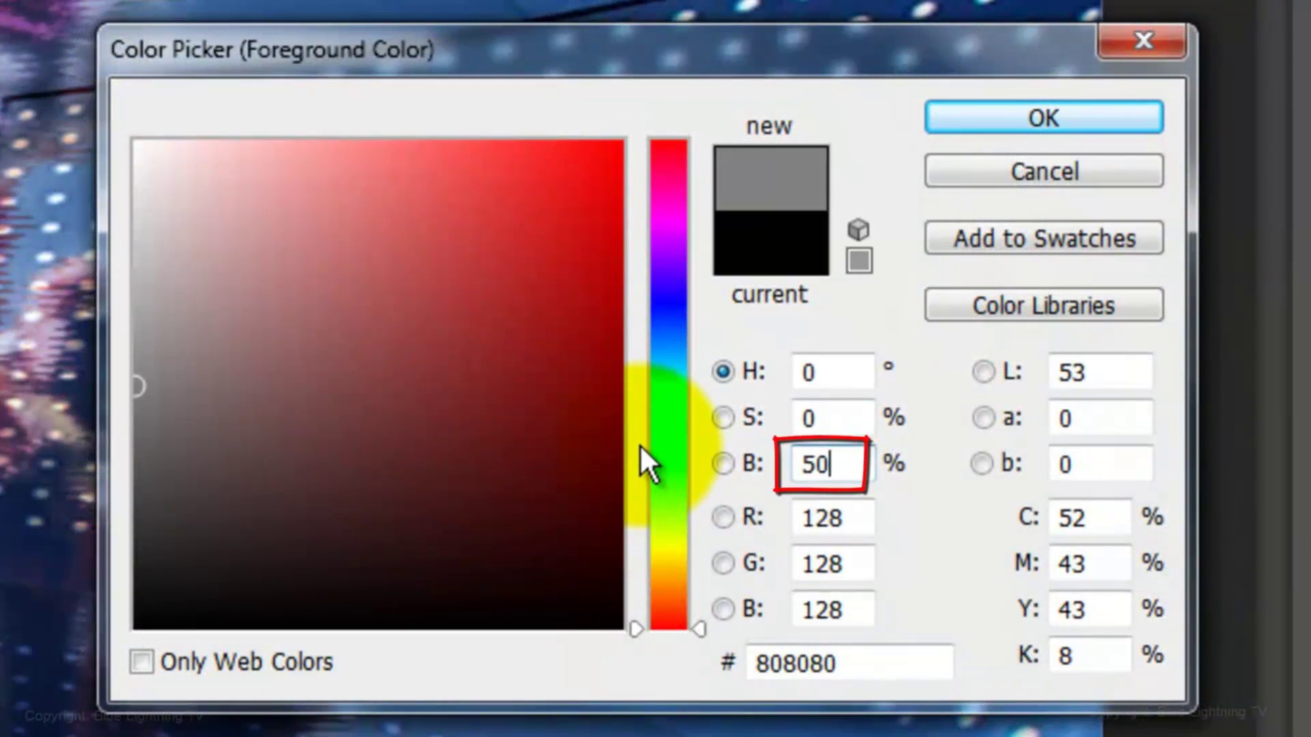
{"action": "left_click", "coordinate": [994, 114]}
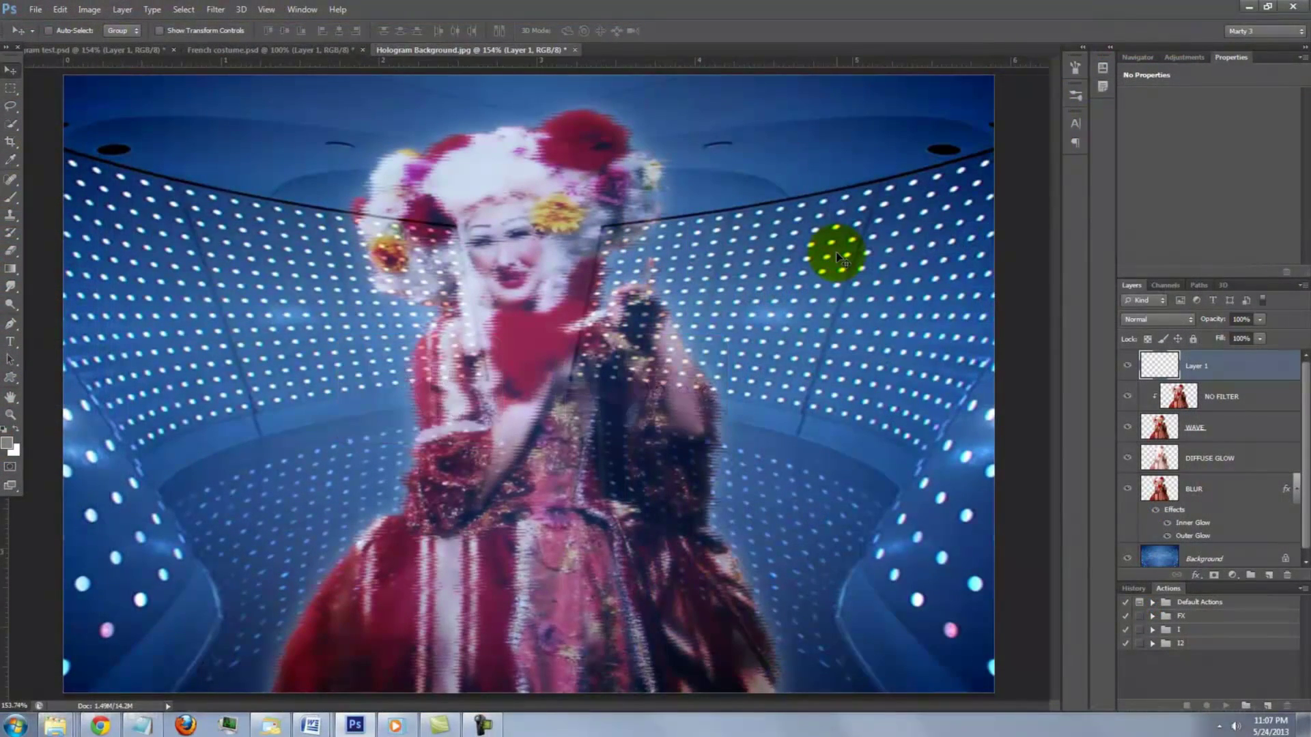
{"action": "key", "text": "alt+Delete"}
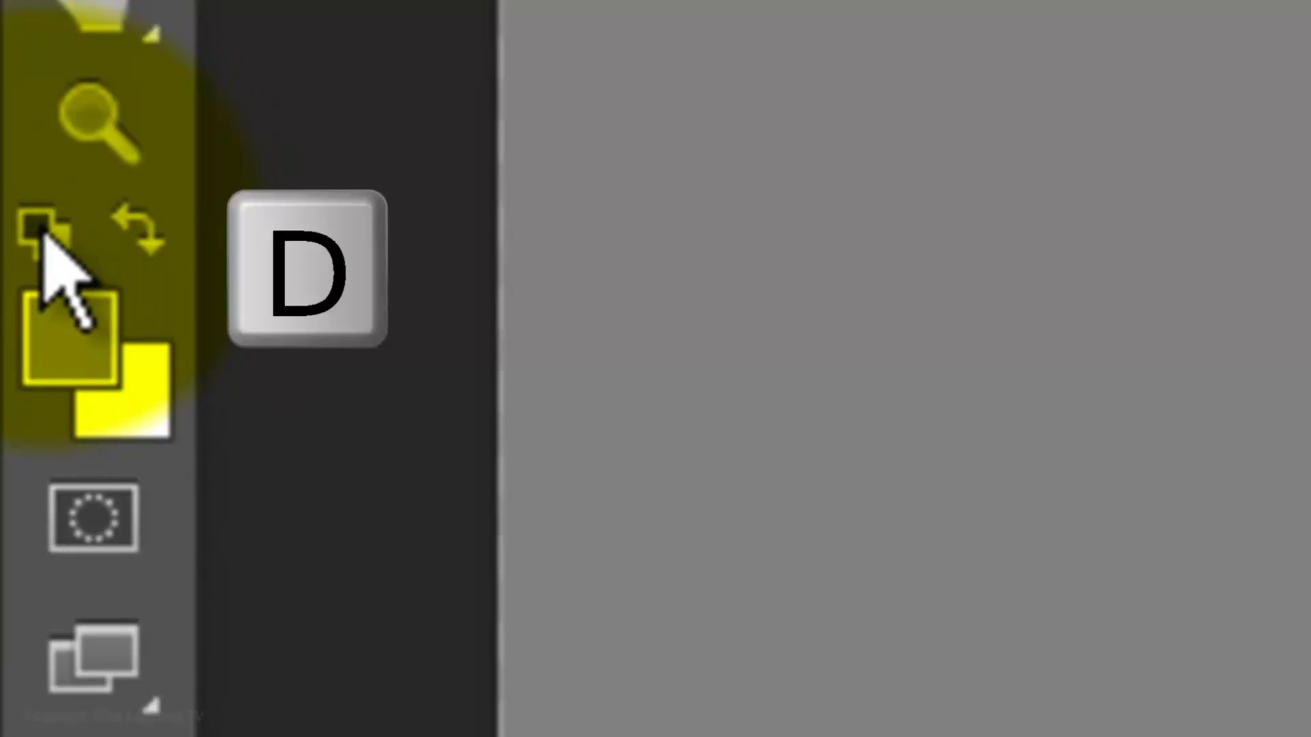
{"action": "left_click", "coordinate": [22, 235]}
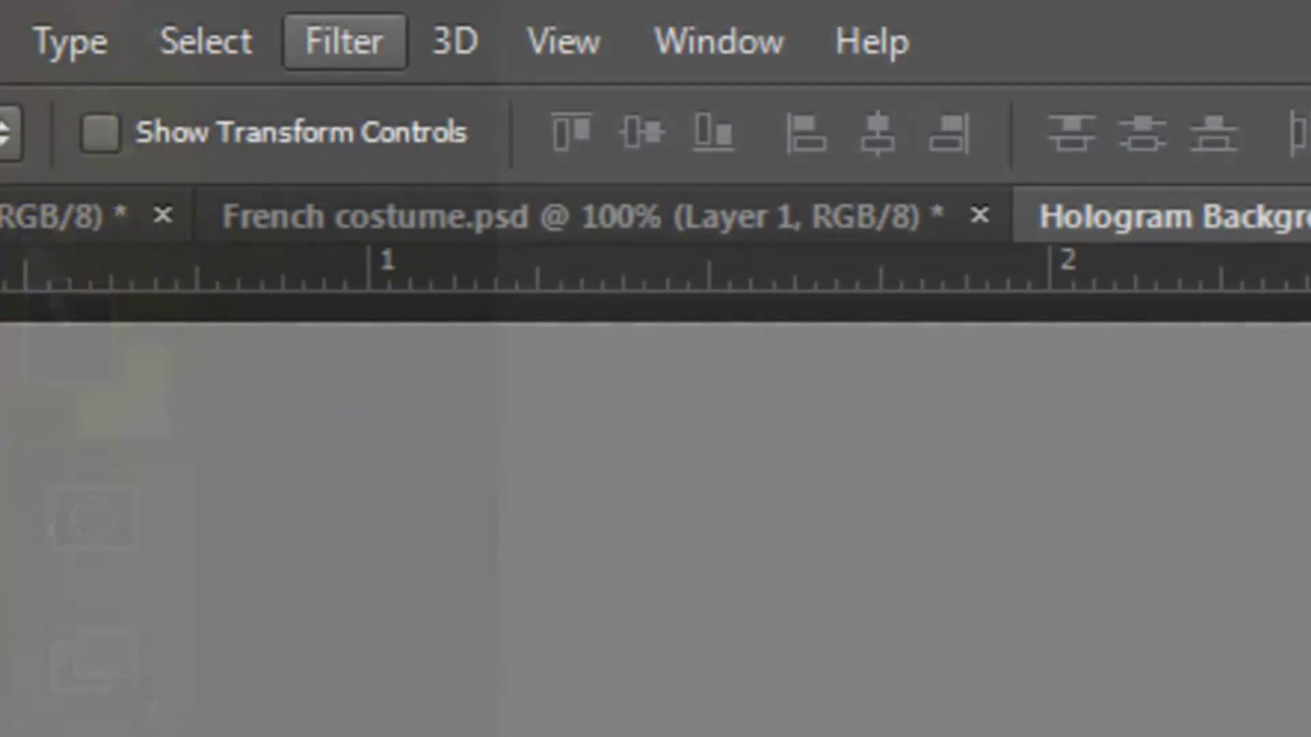
- Apply the Sketch > Halftone Pattern filter to Layer 1: Line type, size 1, contrast 25
{"action": "left_click", "coordinate": [345, 43]}
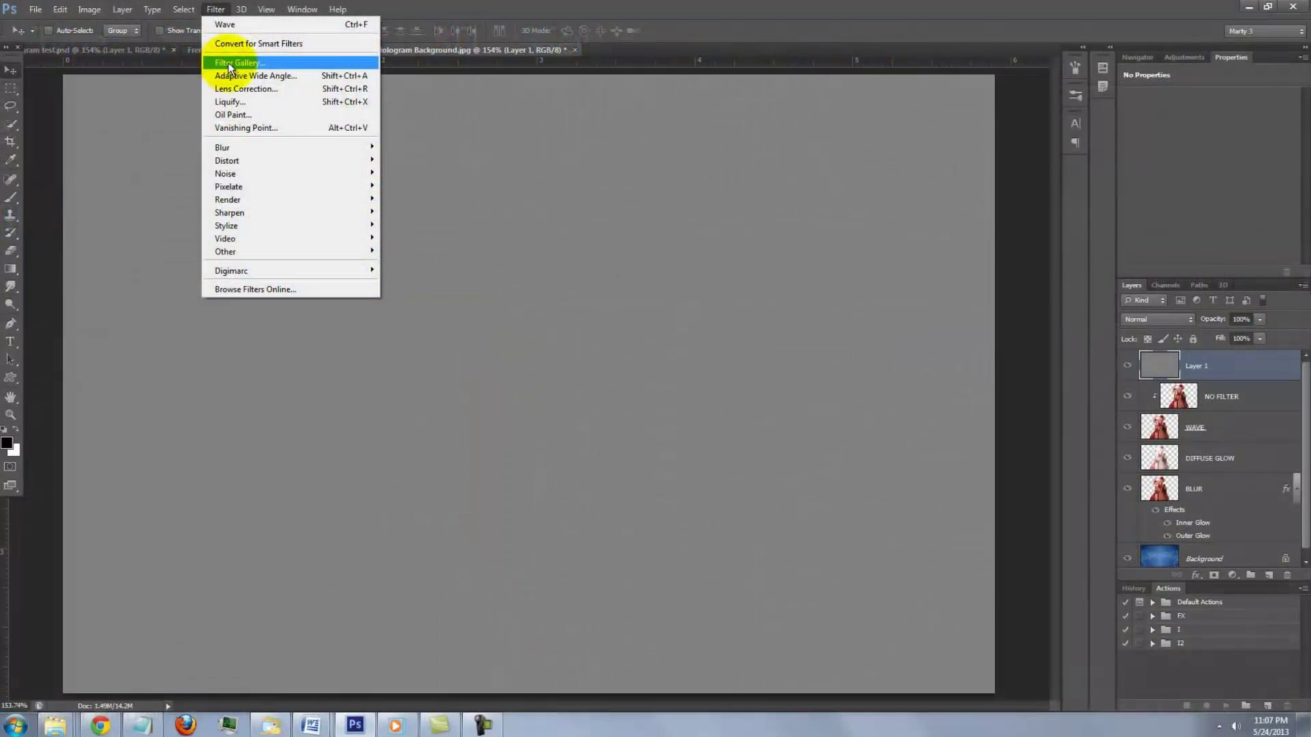
{"action": "left_click", "coordinate": [228, 63]}
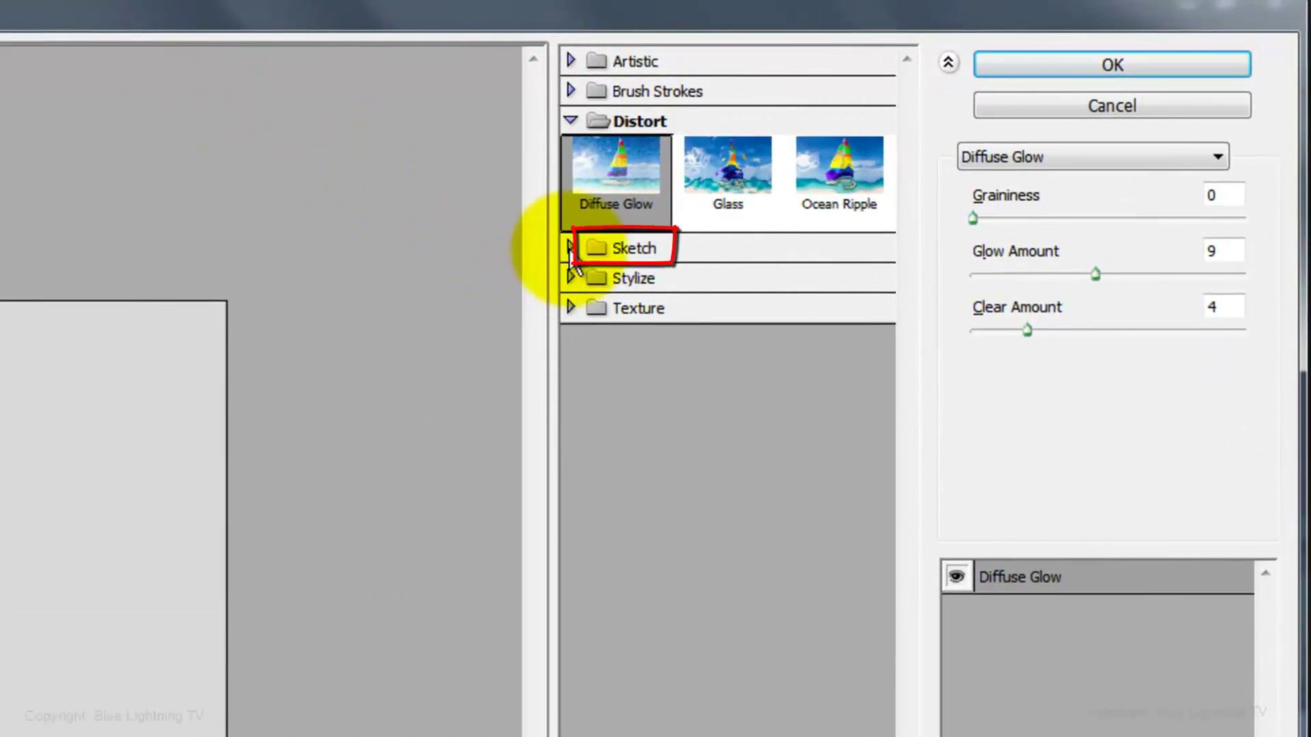
{"action": "left_click", "coordinate": [570, 249]}
{"action": "left_click", "coordinate": [612, 495]}
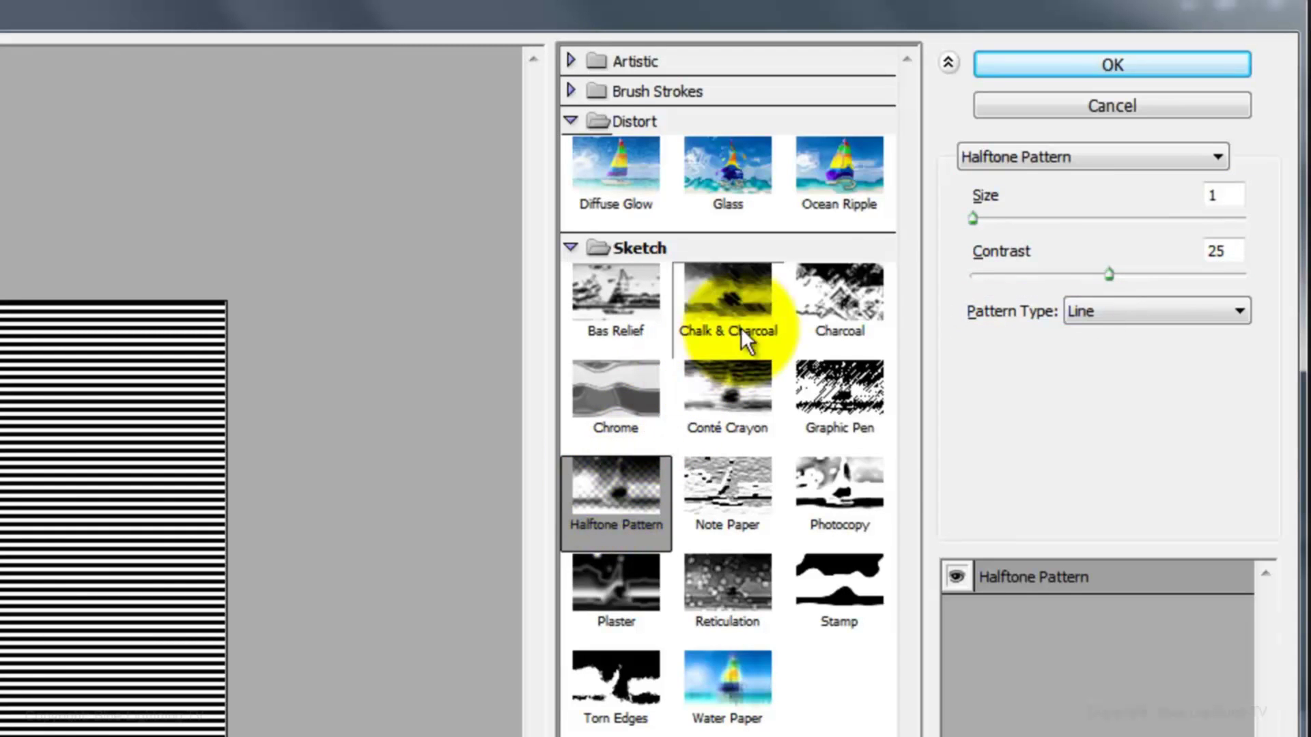
{"action": "left_click", "coordinate": [1041, 63]}
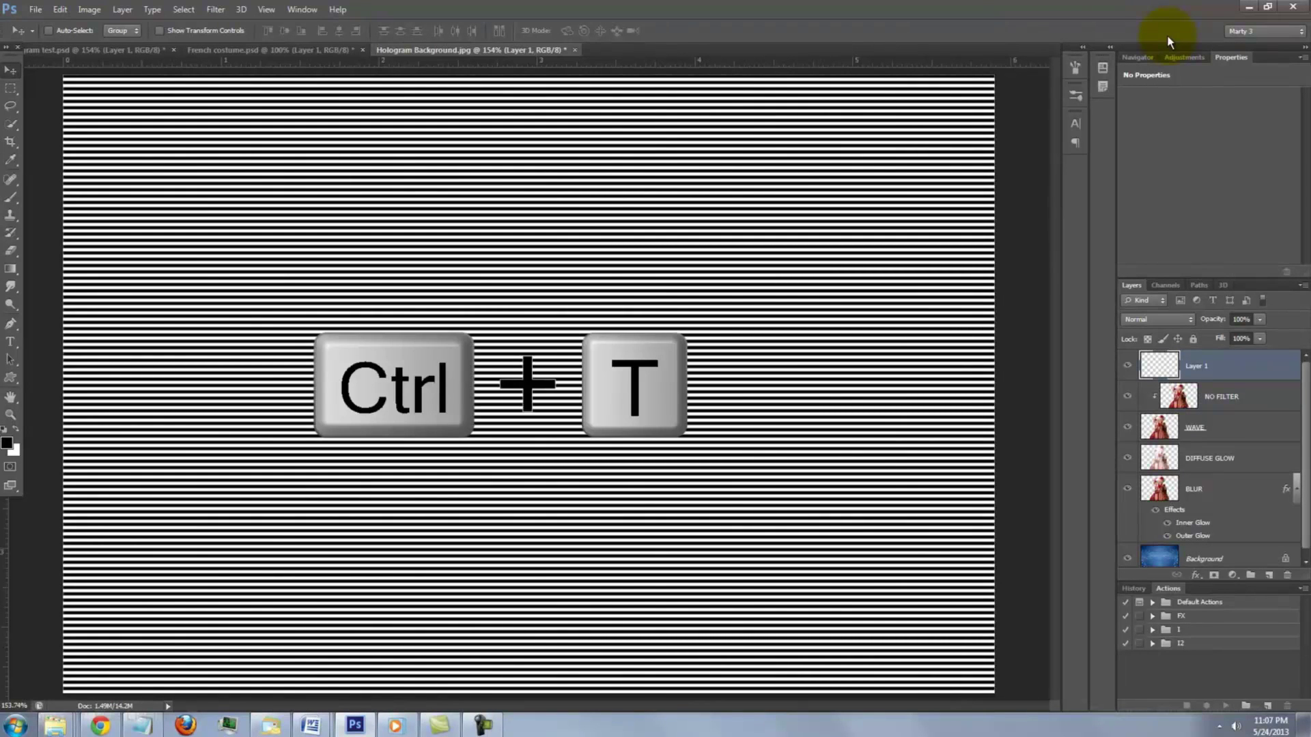
- Scale the scan-line layer to 50% height with Free Transform
{"action": "key", "text": "ctrl+t"}
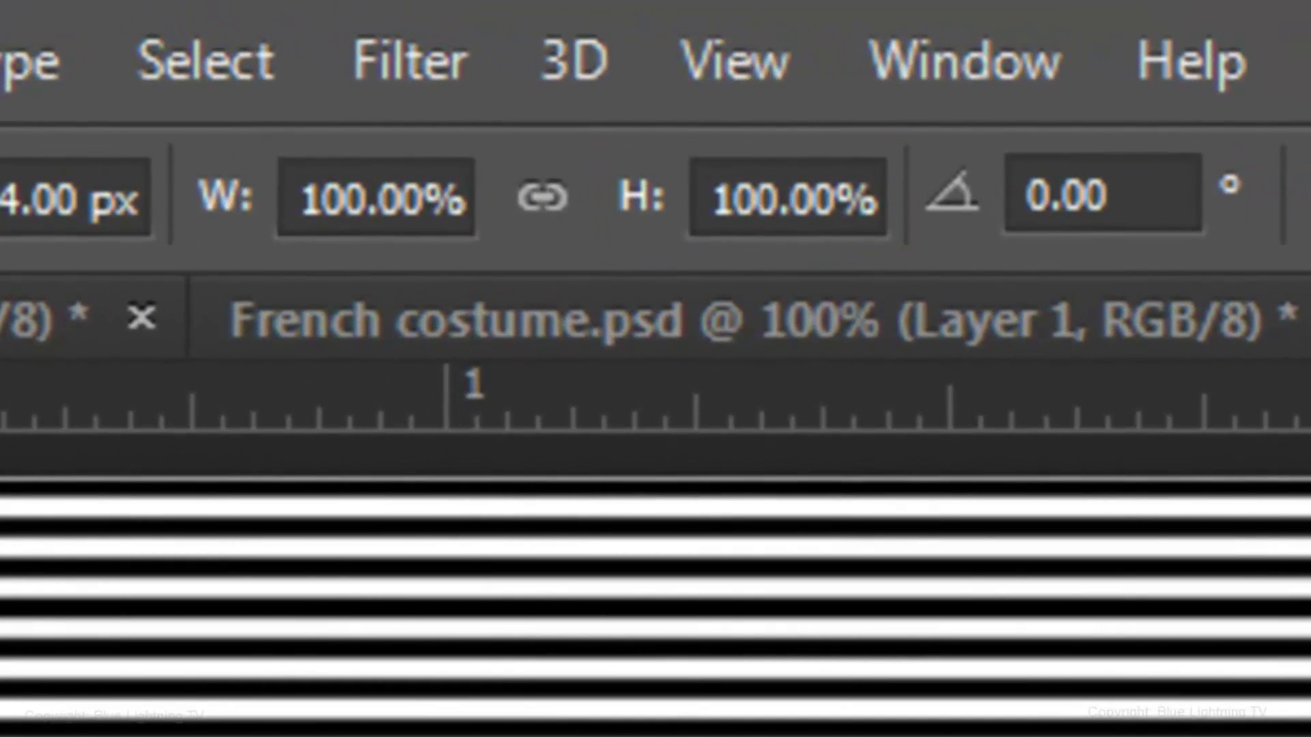
{"action": "left_click_drag", "start_coordinate": [777, 205], "coordinate": [724, 167]}
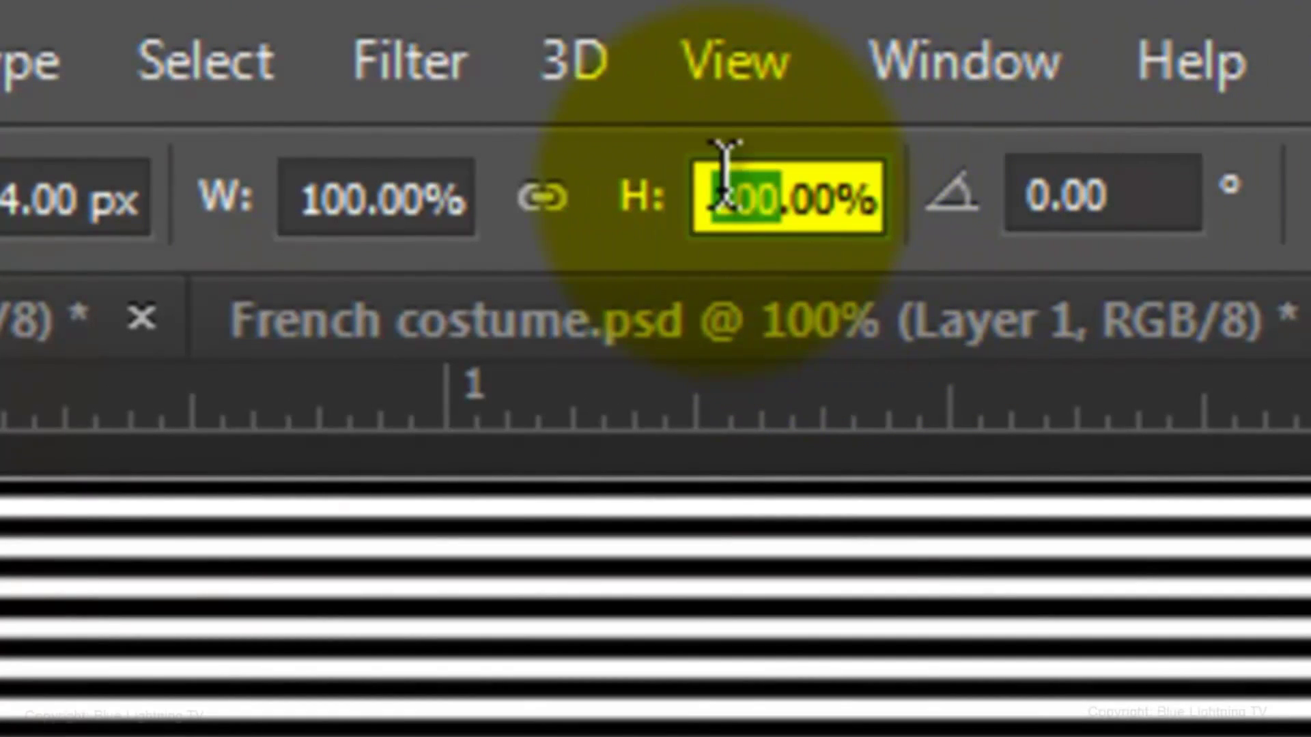
{"action": "type", "text": "50"}
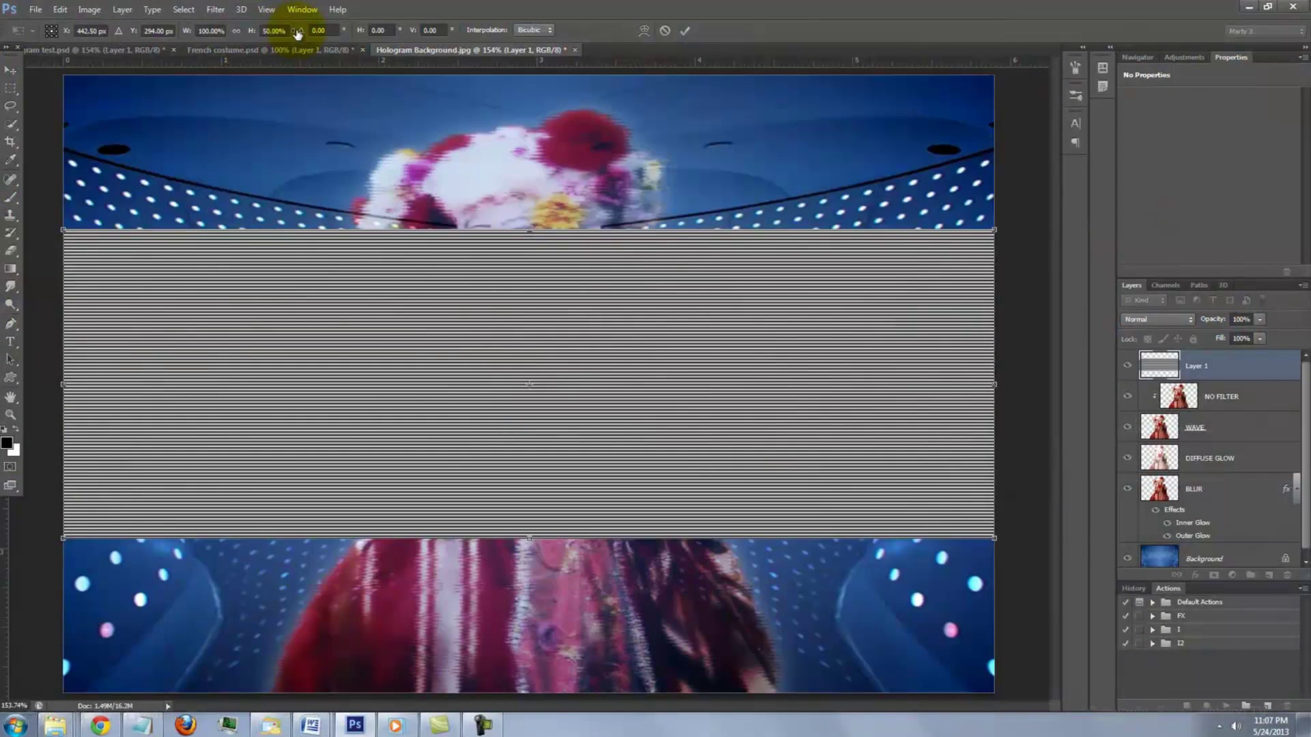
{"action": "key", "text": "Return"}
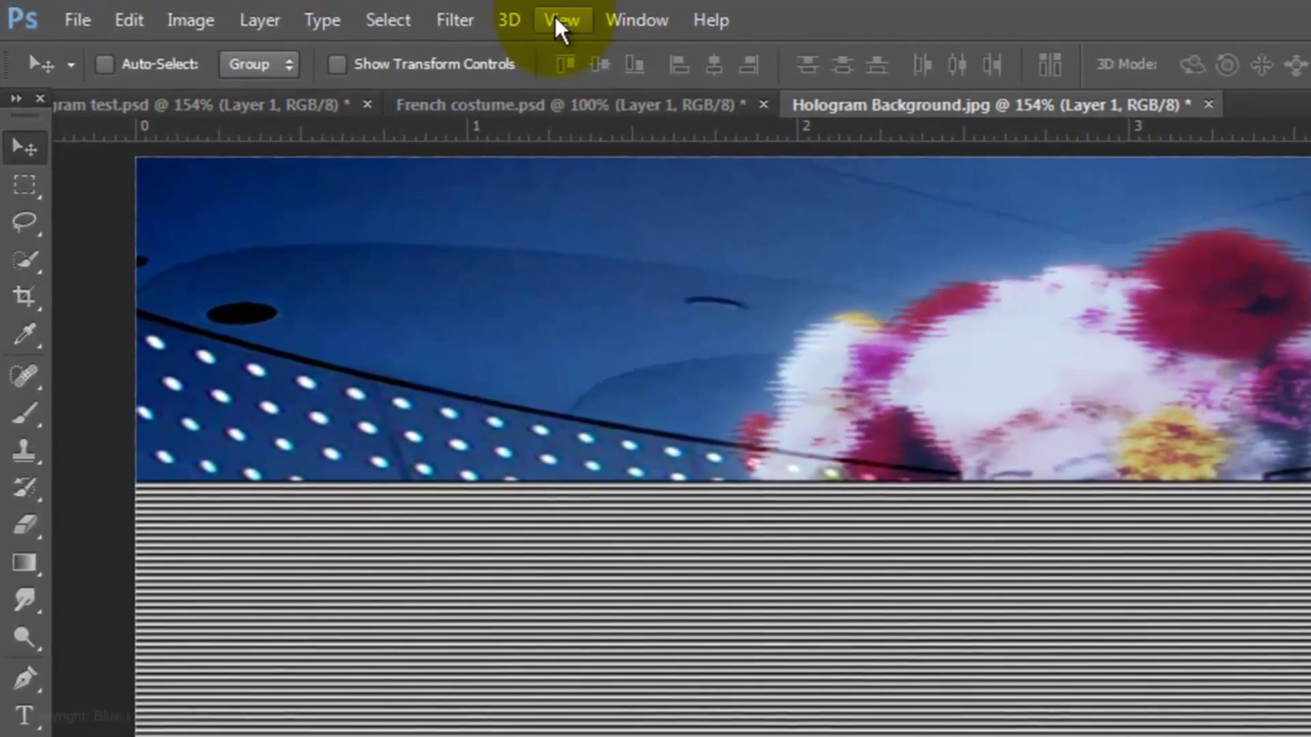
- Move the stripes to the bottom half, duplicate them, and move the copy to the top half
{"action": "left_click", "coordinate": [452, 16]}
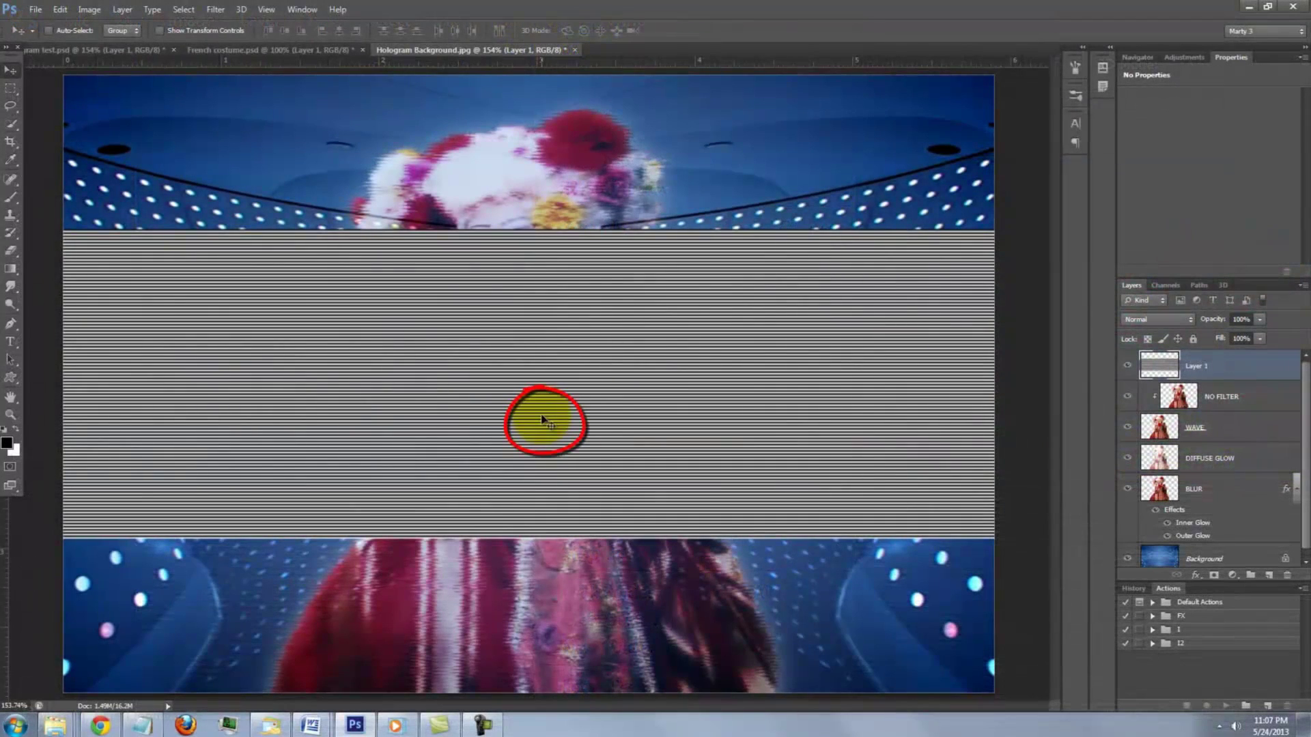
{"action": "key", "text": "shift"}
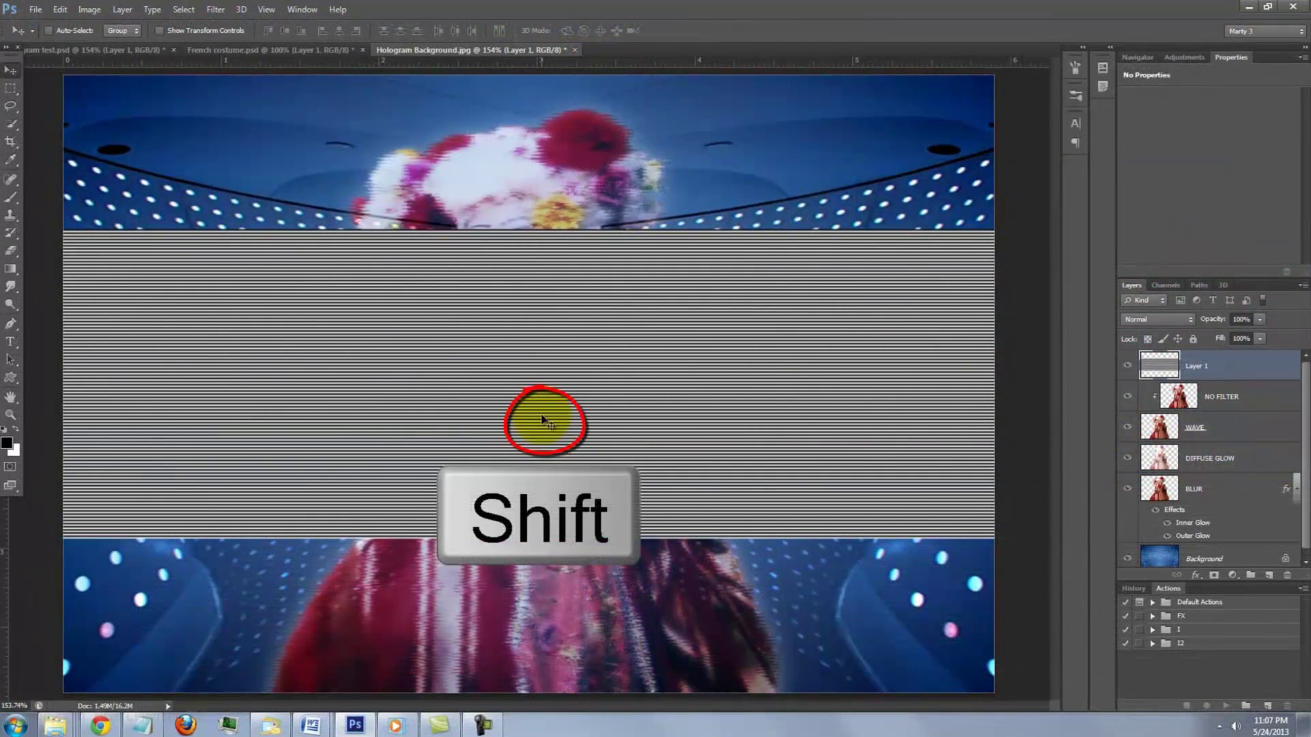
{"action": "left_click_drag", "start_coordinate": [543, 419], "coordinate": [545, 564]}
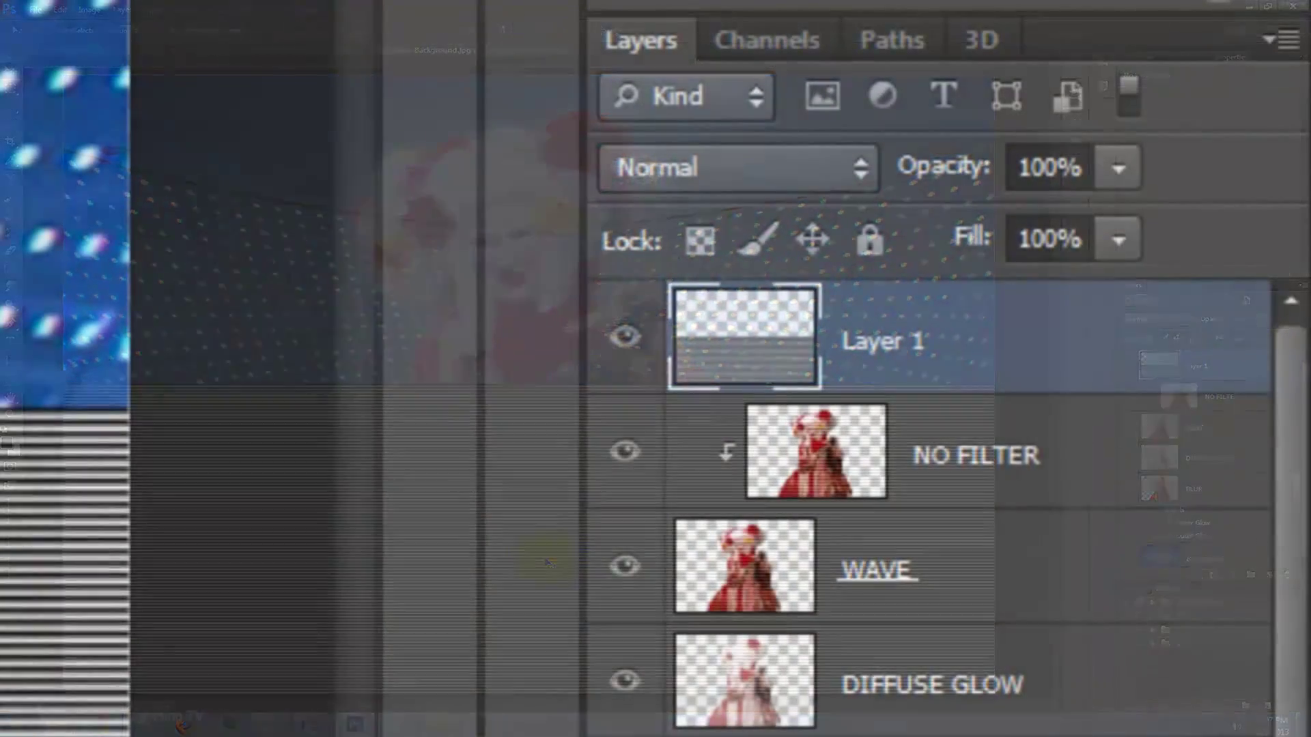
{"action": "key", "text": "ctrl+j"}
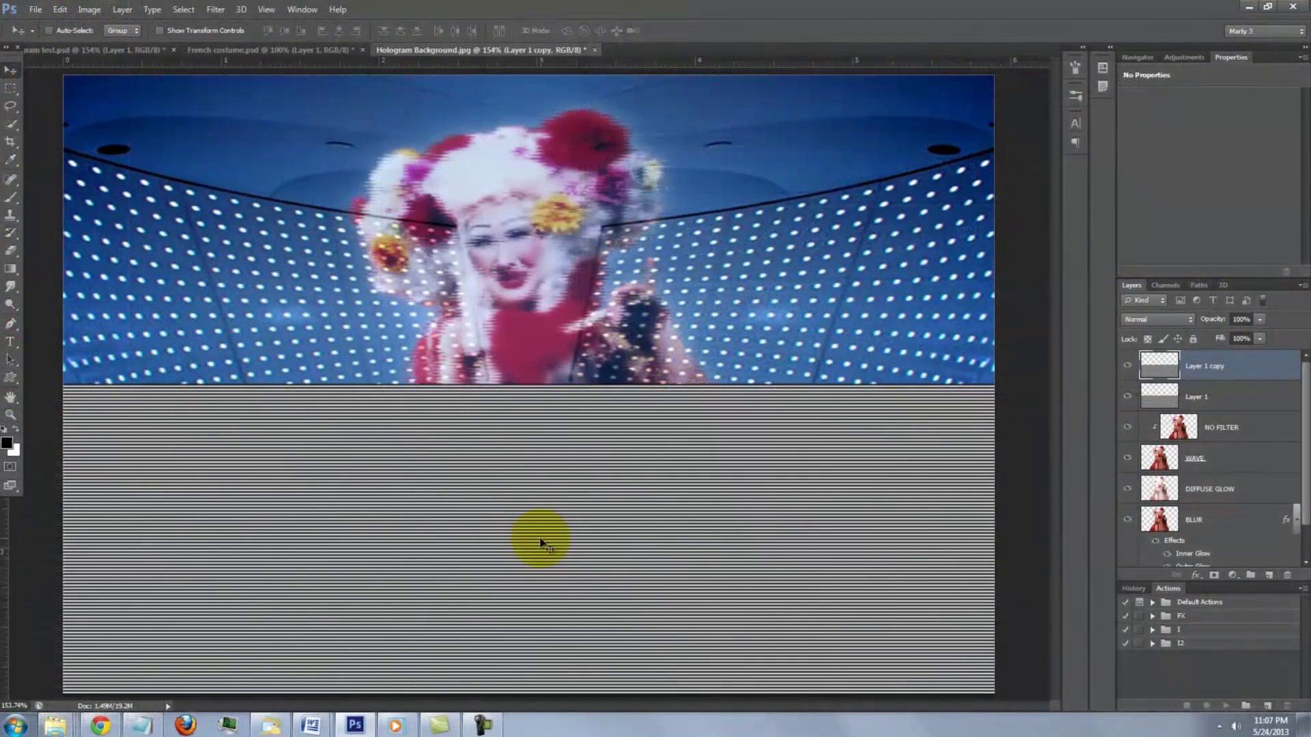
{"action": "key", "text": "shift"}
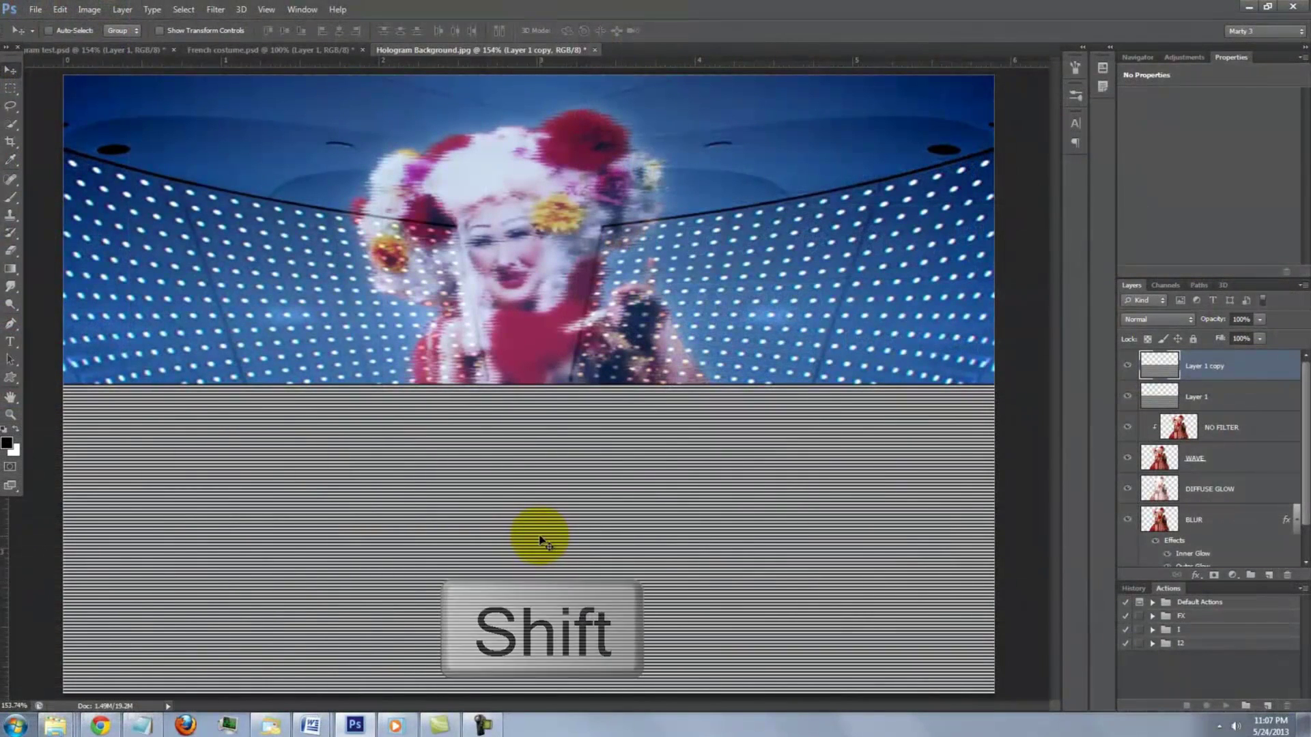
{"action": "left_click_drag", "start_coordinate": [535, 535], "coordinate": [591, 223]}
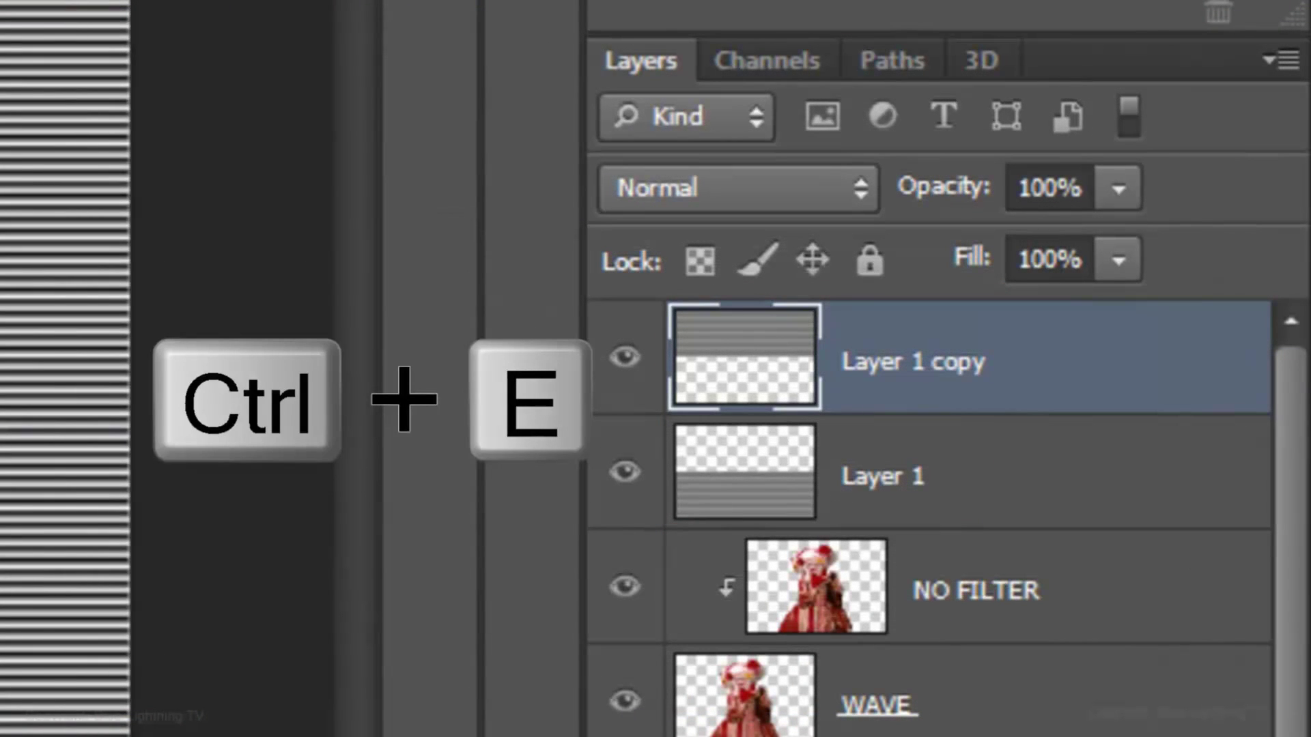
- Merge the copy into Layer 1, clip it to NO FILTER, and set opacity to 20%
{"action": "key", "text": "ctrl+e"}
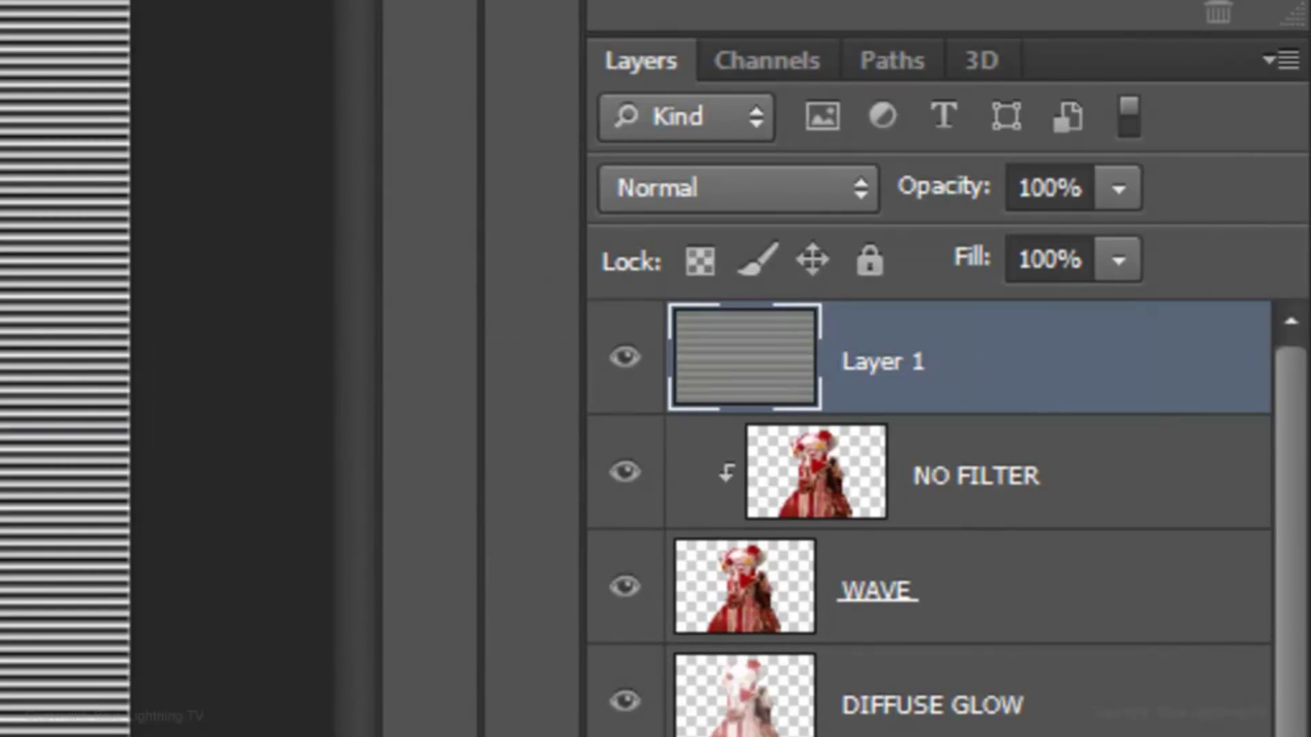
{"action": "left_click", "coordinate": [1031, 389]}
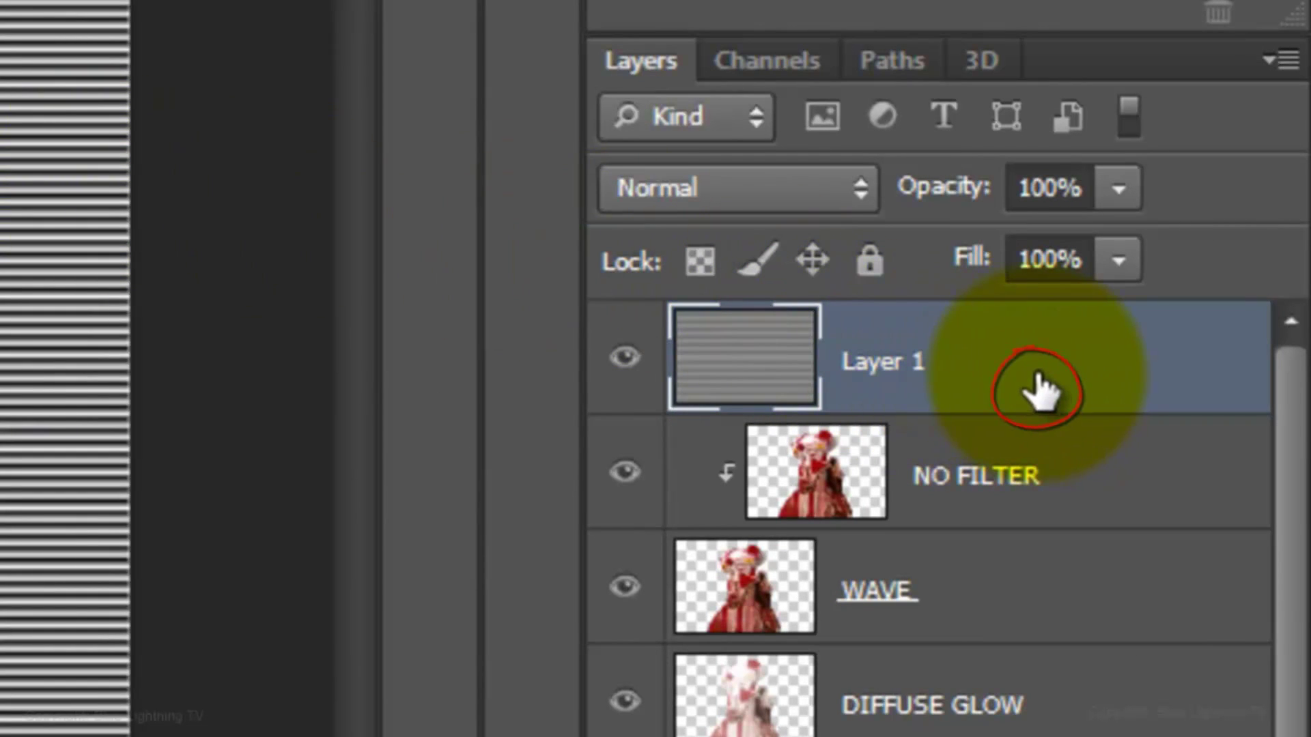
{"action": "left_click", "coordinate": [1010, 409], "text": "alt"}
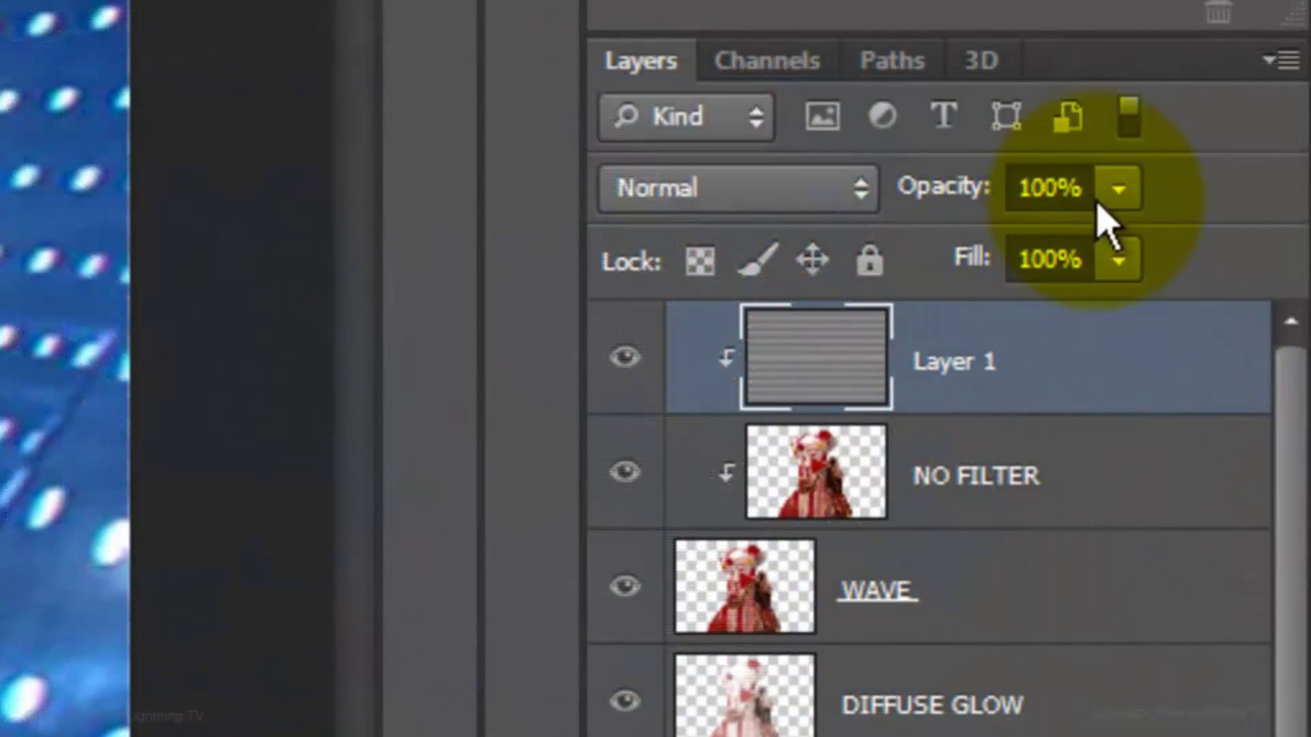
{"action": "left_click", "coordinate": [1241, 318]}
{"action": "type", "text": "20"}
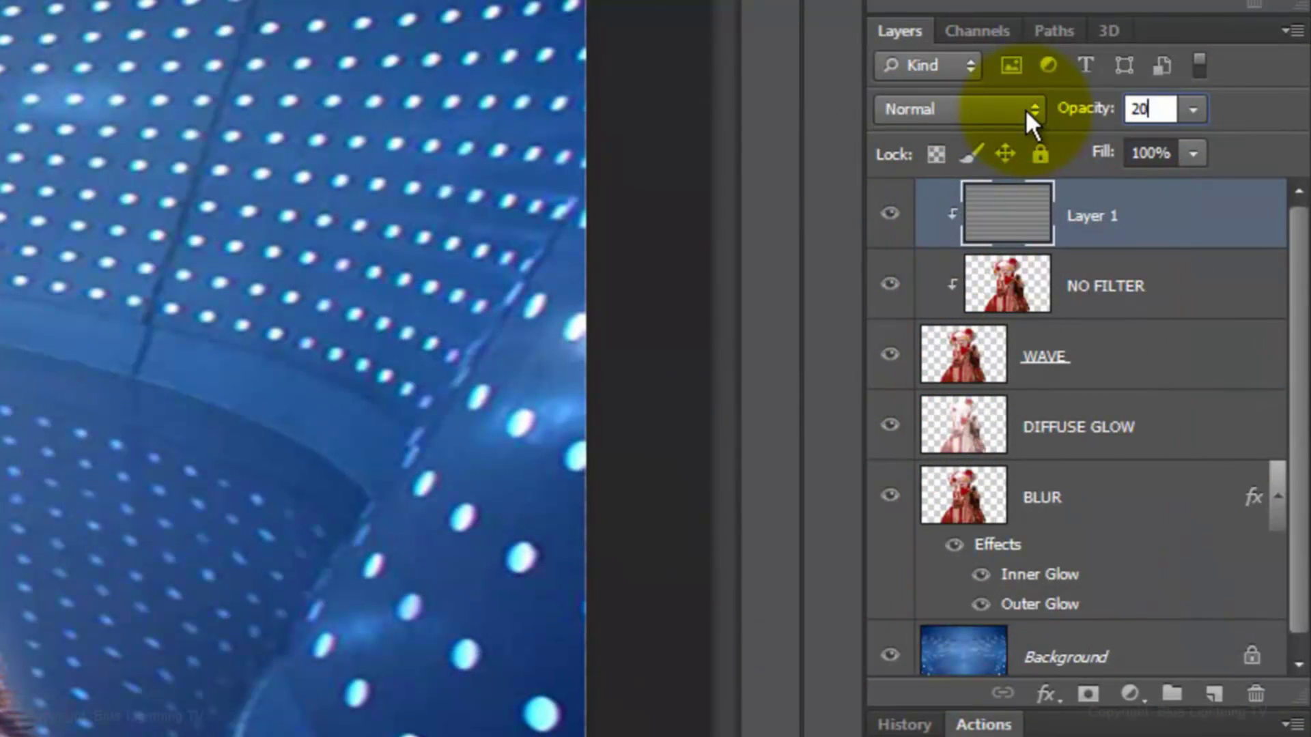
- Select layers from Layer 1 down to BLUR and group them into Group 1
{"action": "key", "text": "shift"}
{"action": "left_click", "coordinate": [968, 505], "text": "shift"}
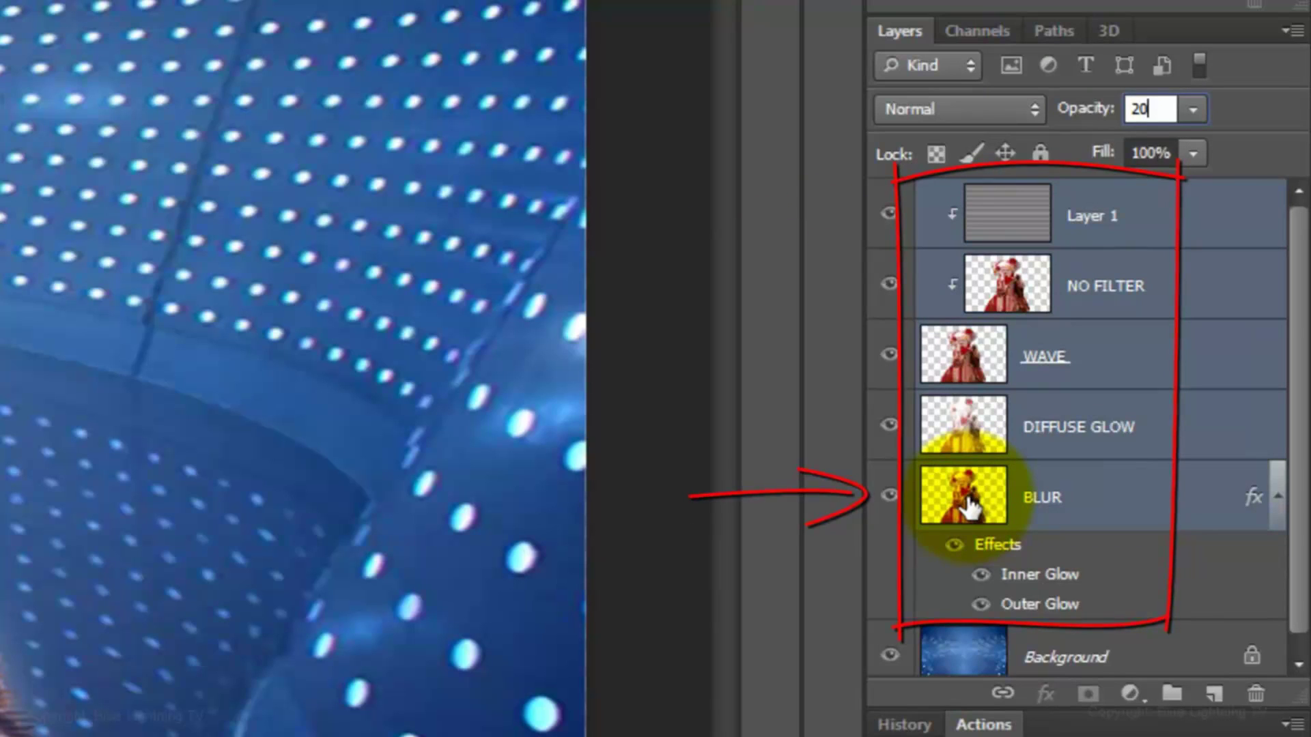
{"action": "key", "text": "ctrl+g"}
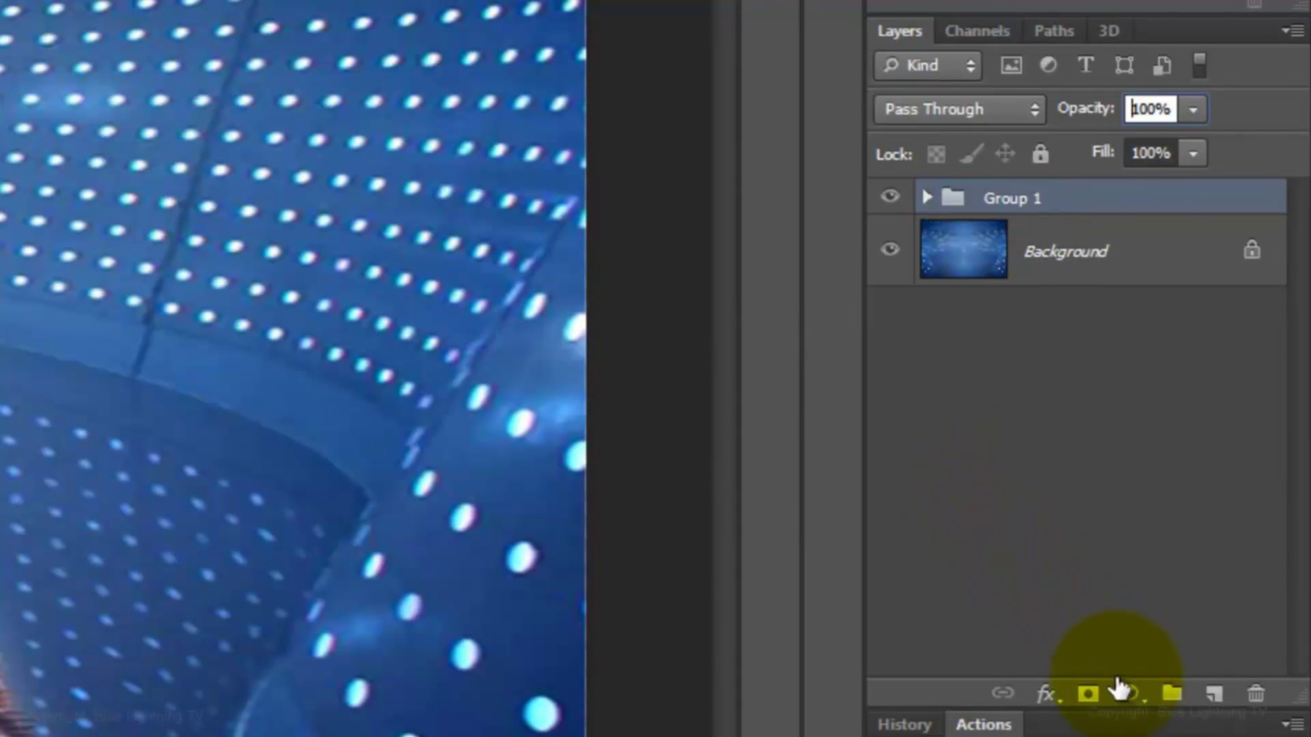
- Add a Hue/Saturation adjustment layer clipped to Group 1
{"action": "left_click", "coordinate": [1130, 695]}
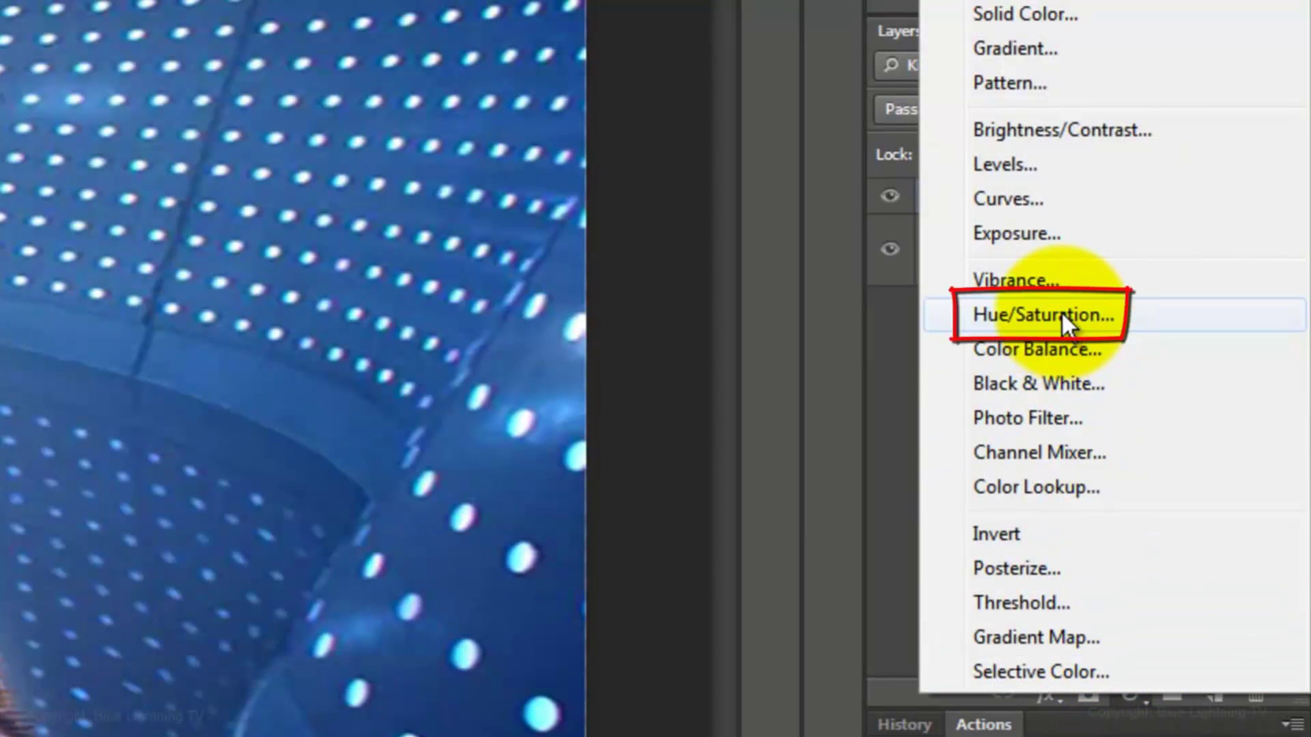
{"action": "left_click", "coordinate": [1061, 311]}
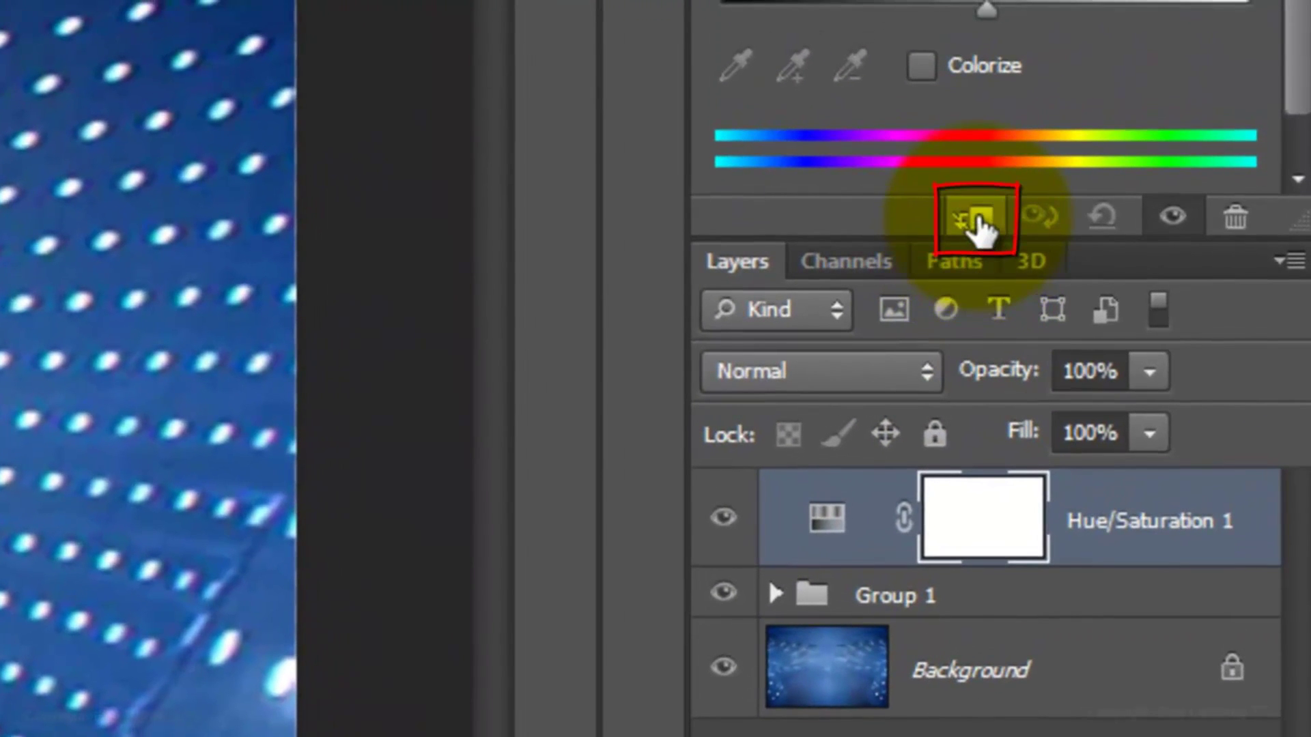
{"action": "left_click", "coordinate": [977, 224]}
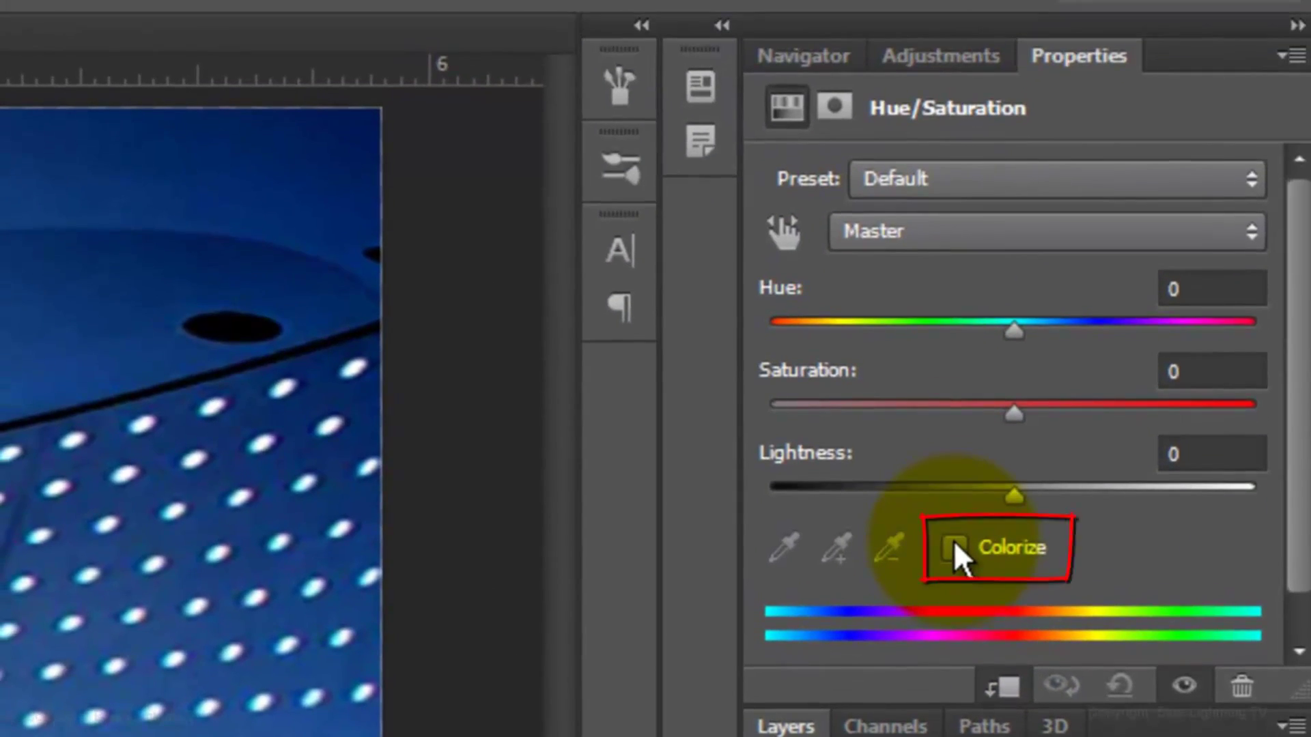
- Turn on Colorize with Hue 208, Saturation 79 and Lightness 7
{"action": "left_click", "coordinate": [953, 546]}
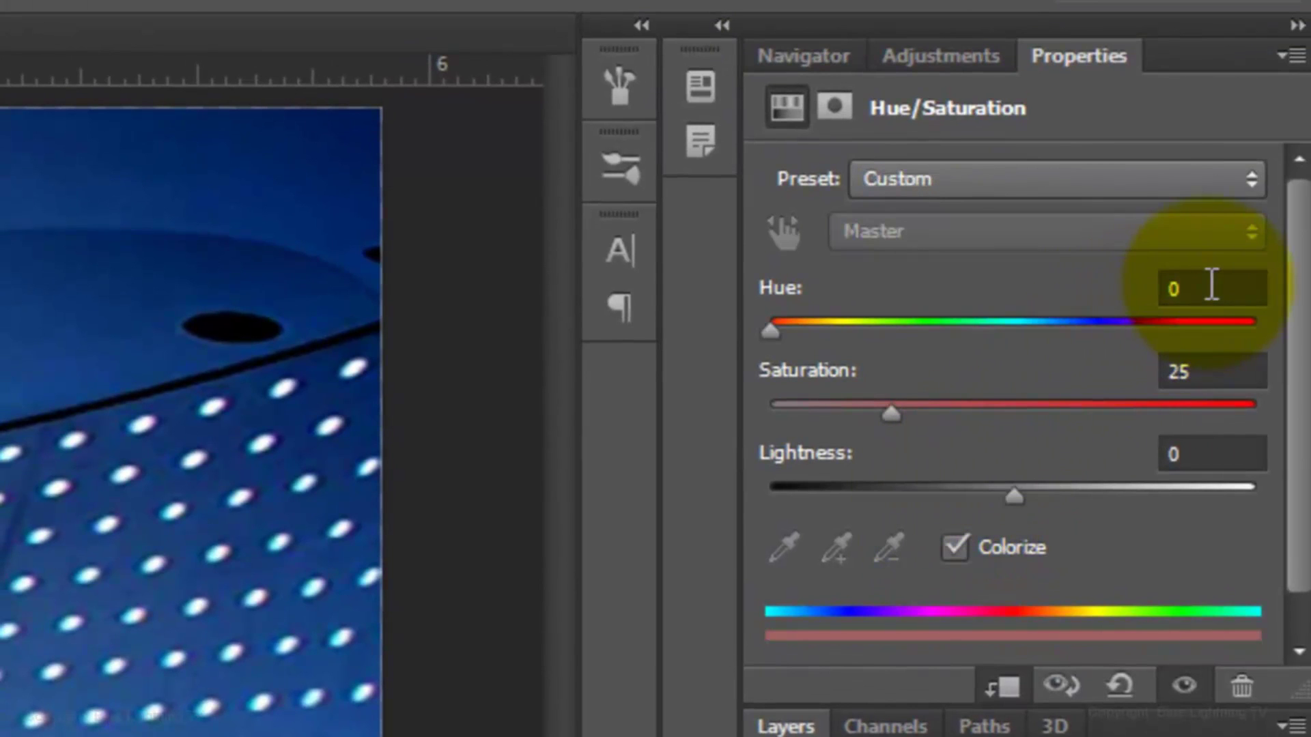
{"action": "left_click", "coordinate": [1050, 317]}
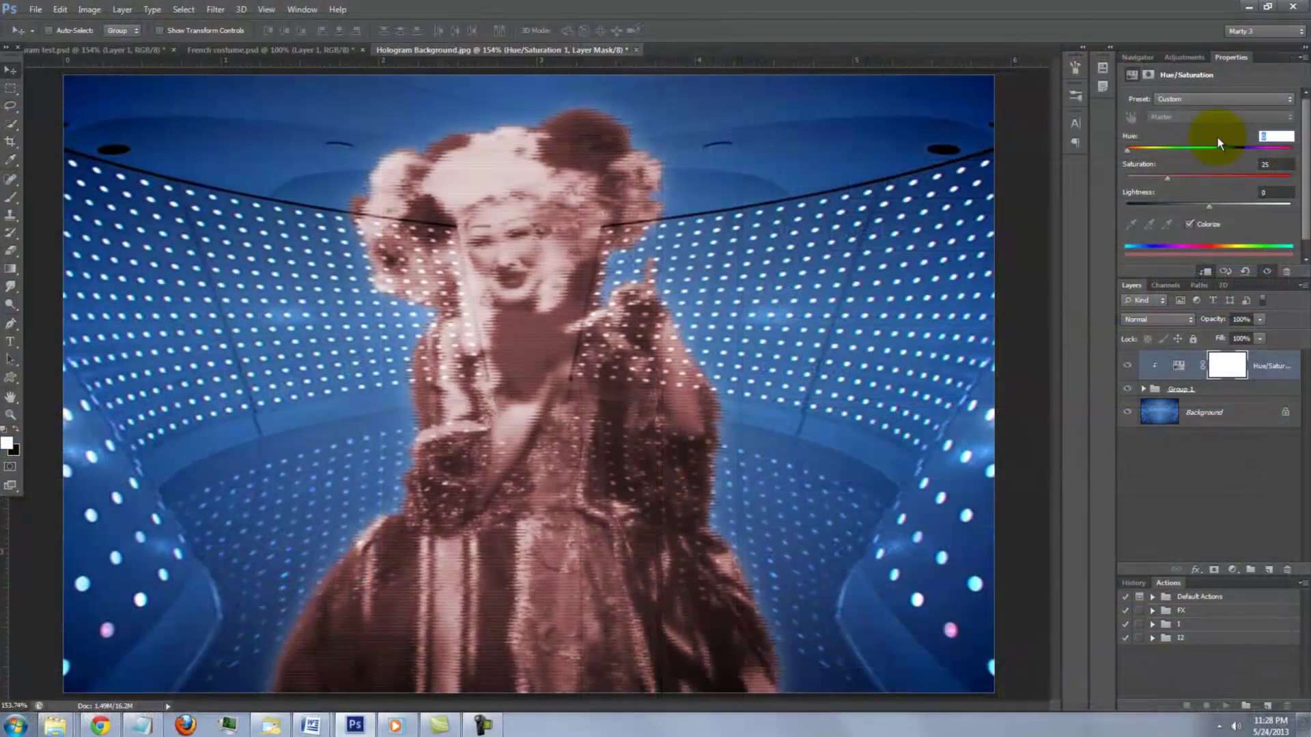
{"action": "left_click", "coordinate": [1221, 146]}
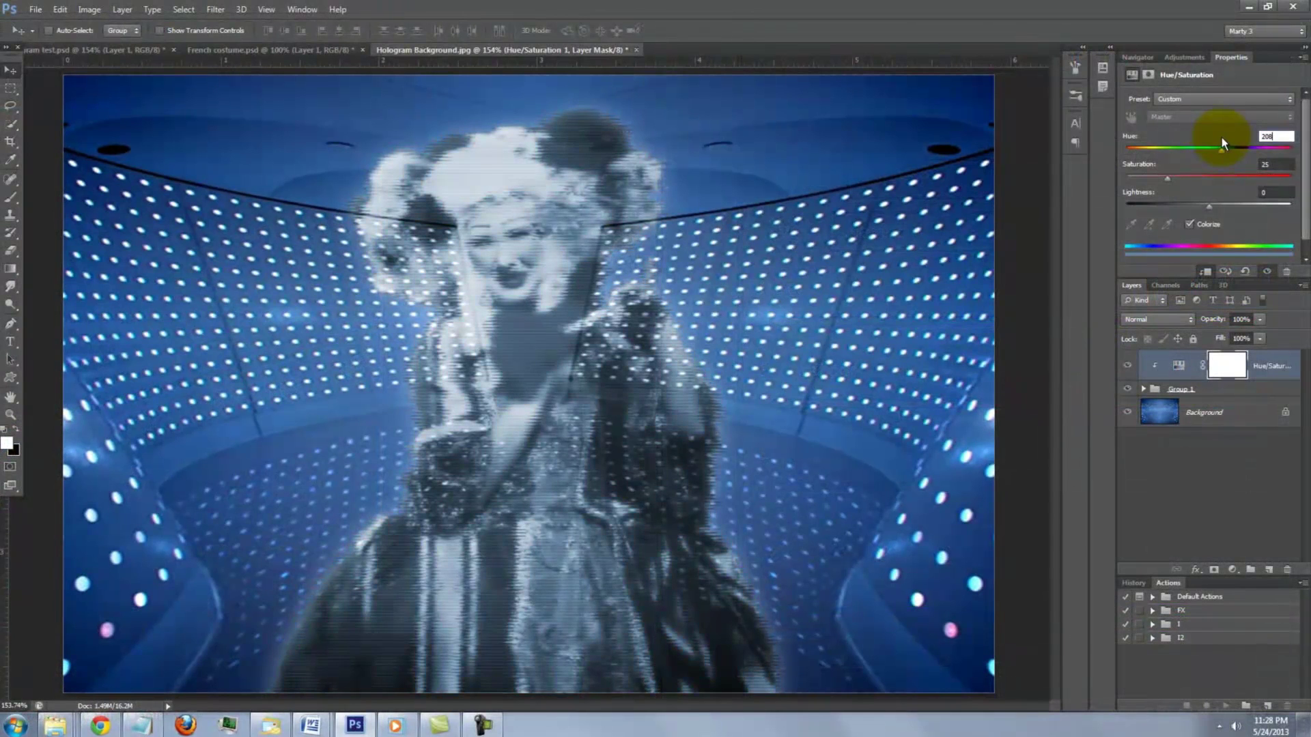
{"action": "key", "text": "Tab"}
{"action": "type", "text": "79"}
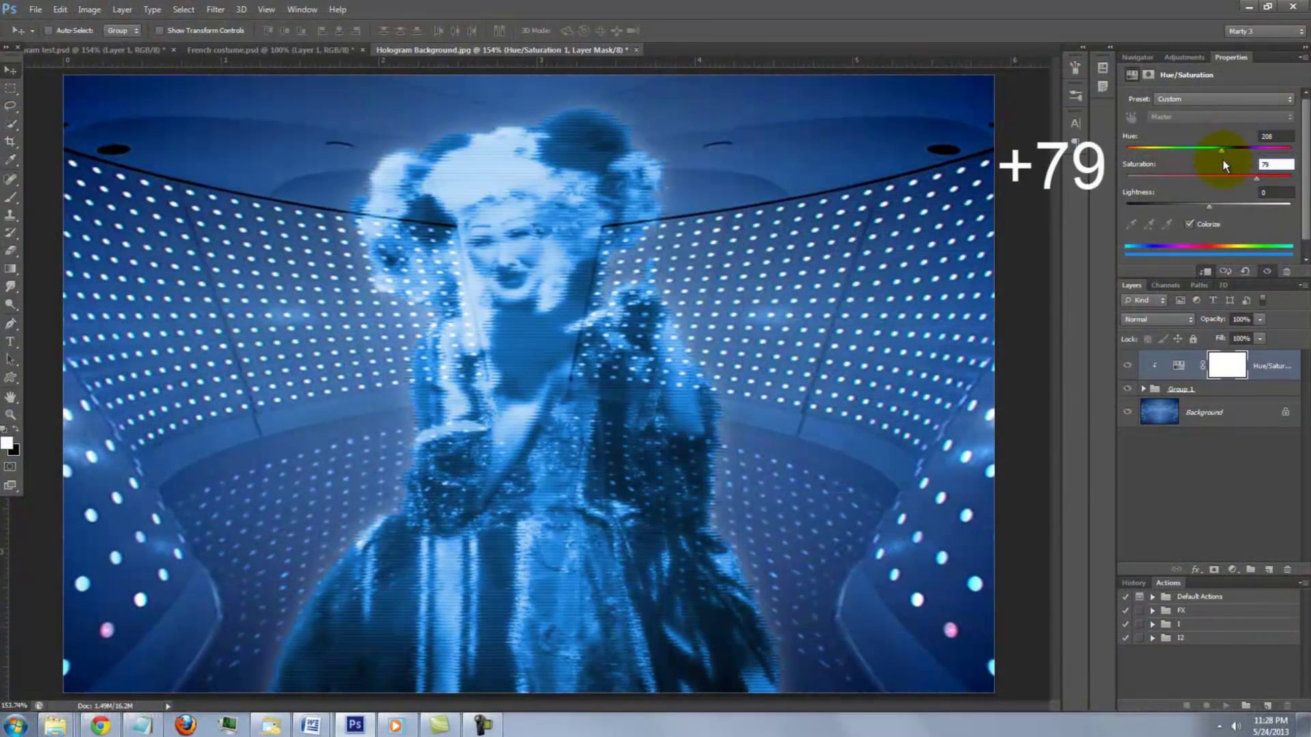
{"action": "key", "text": "Return"}
{"action": "key", "text": "Tab"}
{"action": "type", "text": "7"}
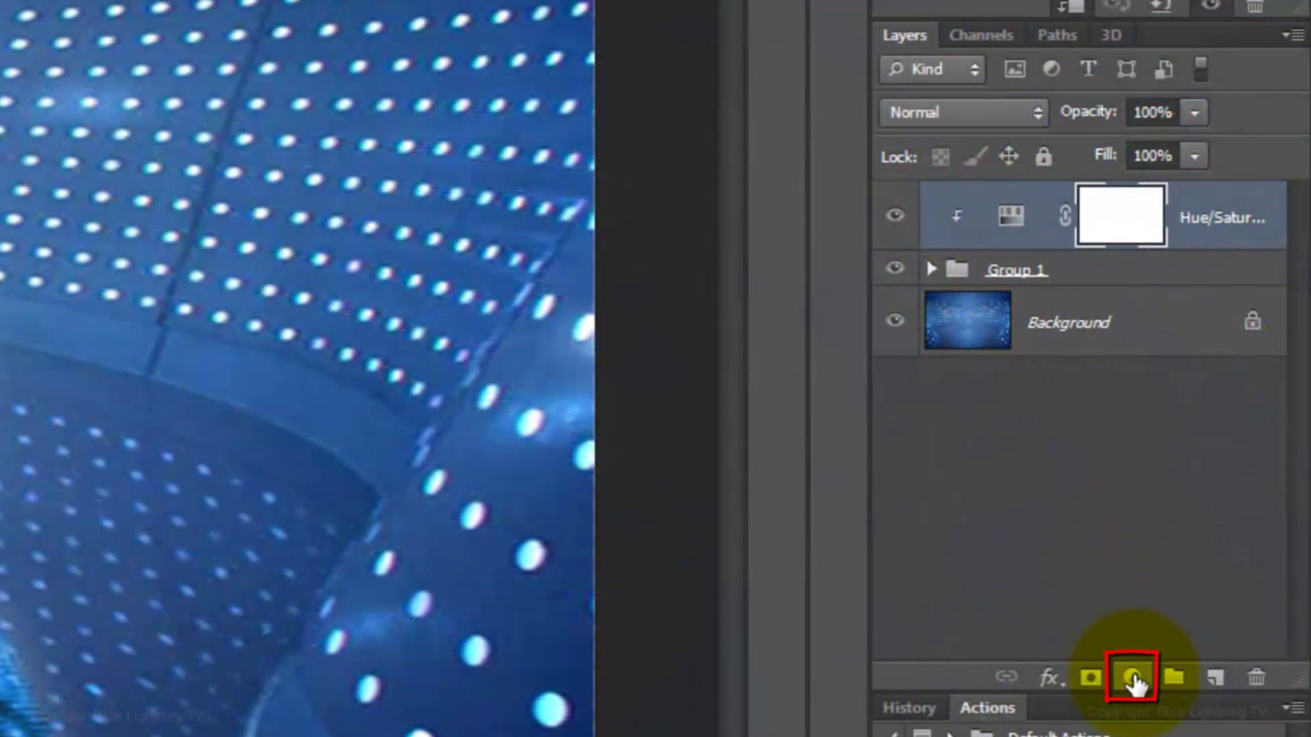
- Add a Brightness/Contrast layer clipped above Hue/Saturation, with contrast 55
{"action": "left_click", "coordinate": [1133, 678]}
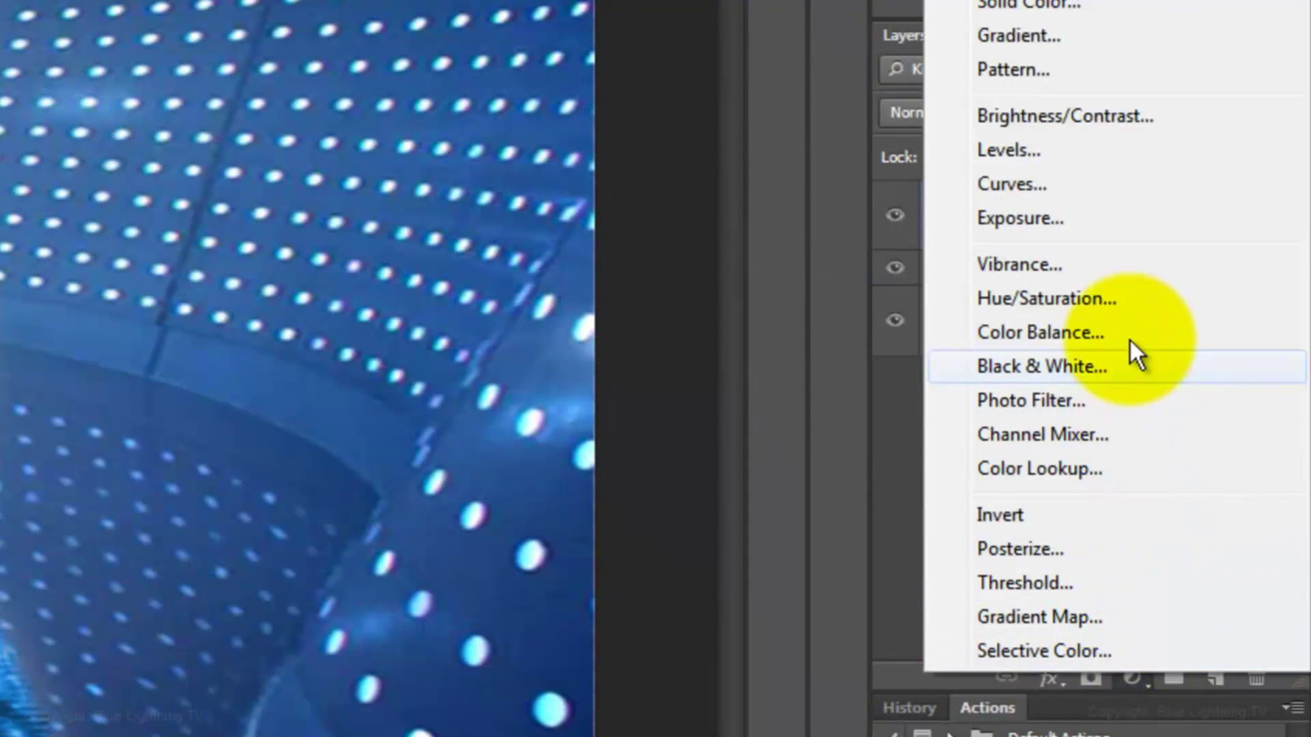
{"action": "left_click", "coordinate": [1081, 118]}
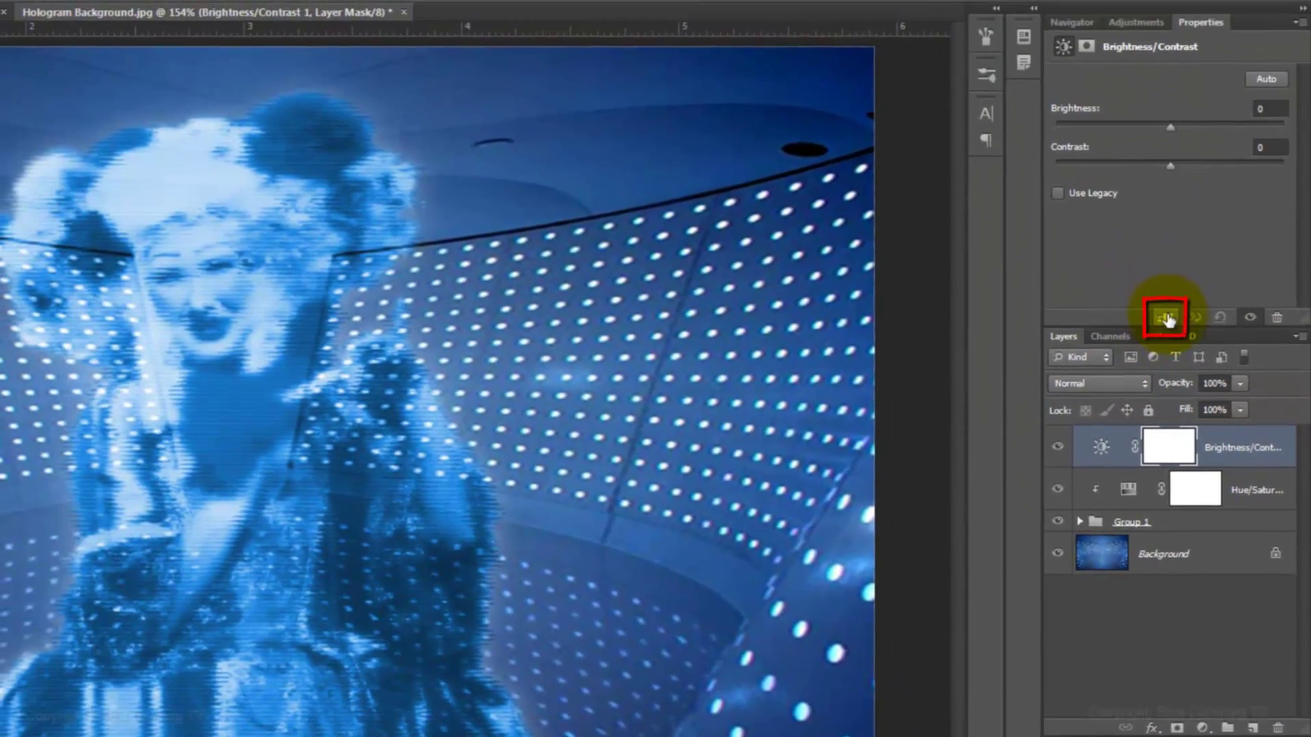
{"action": "left_click", "coordinate": [1167, 319]}
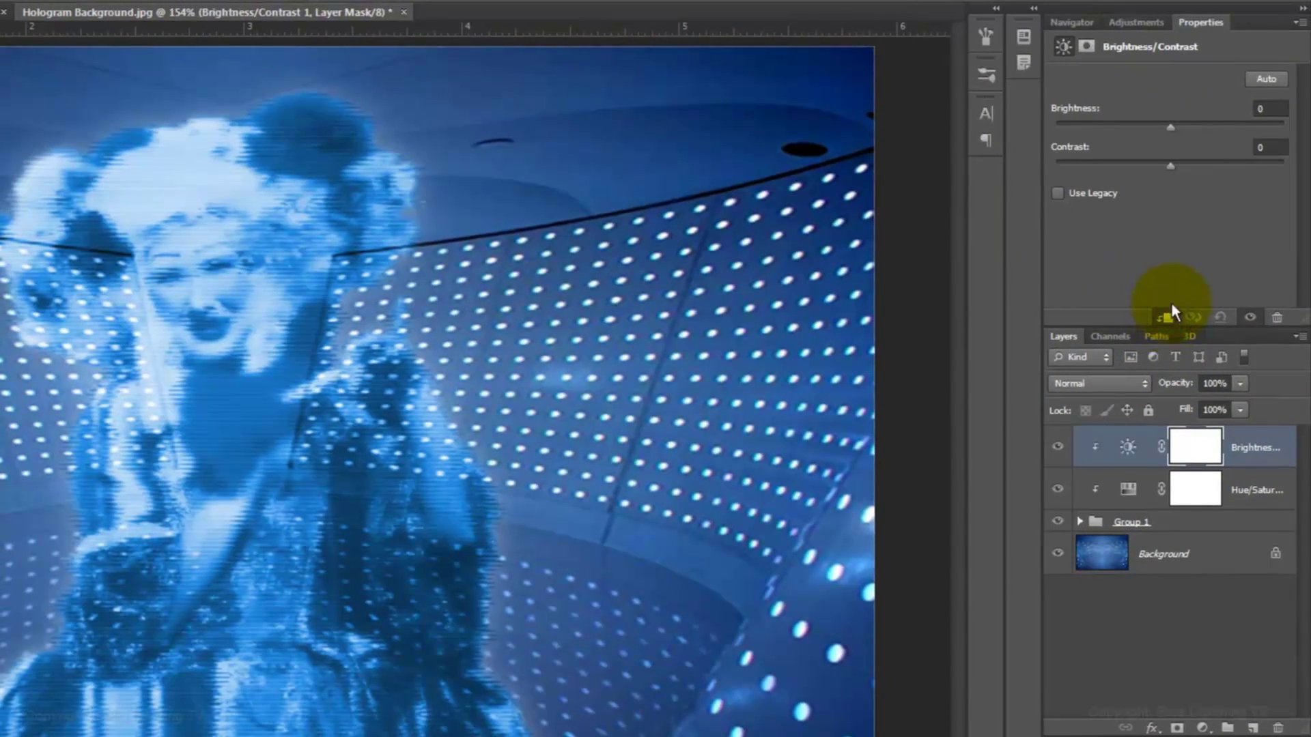
{"action": "left_click_drag", "start_coordinate": [1170, 166], "coordinate": [1233, 164]}
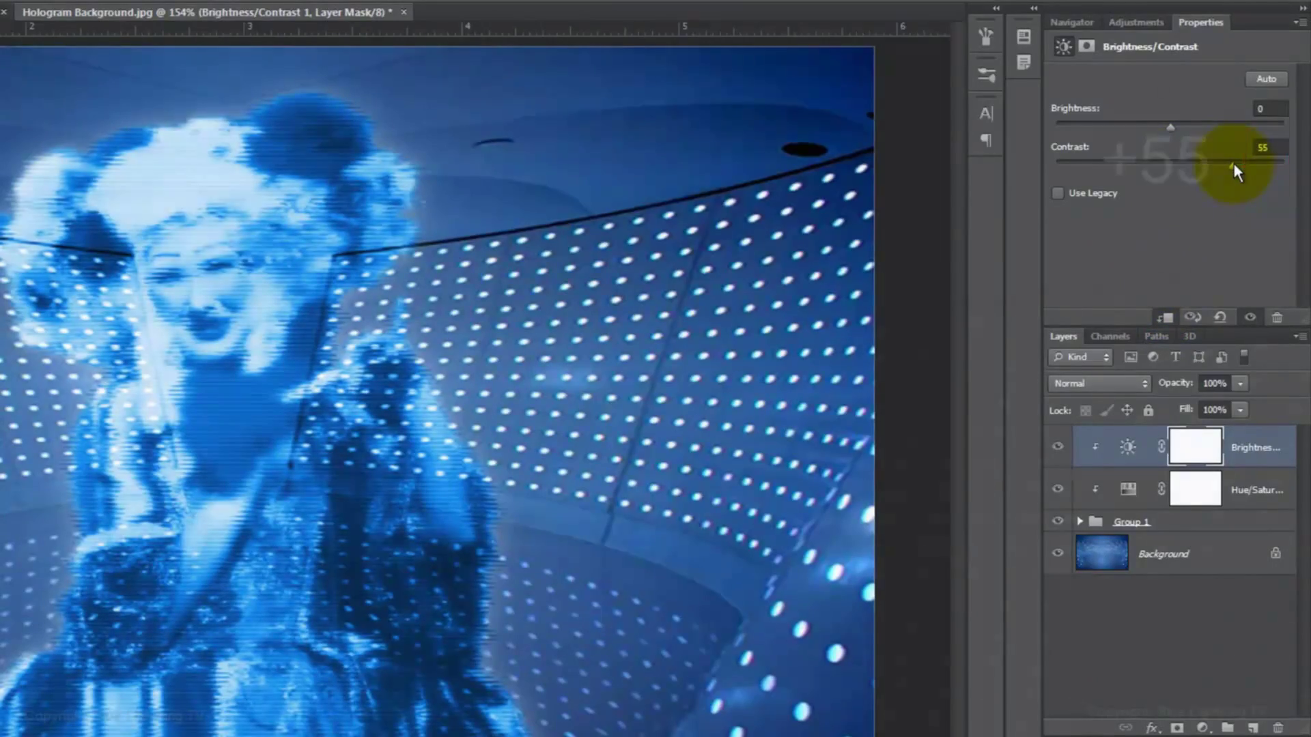